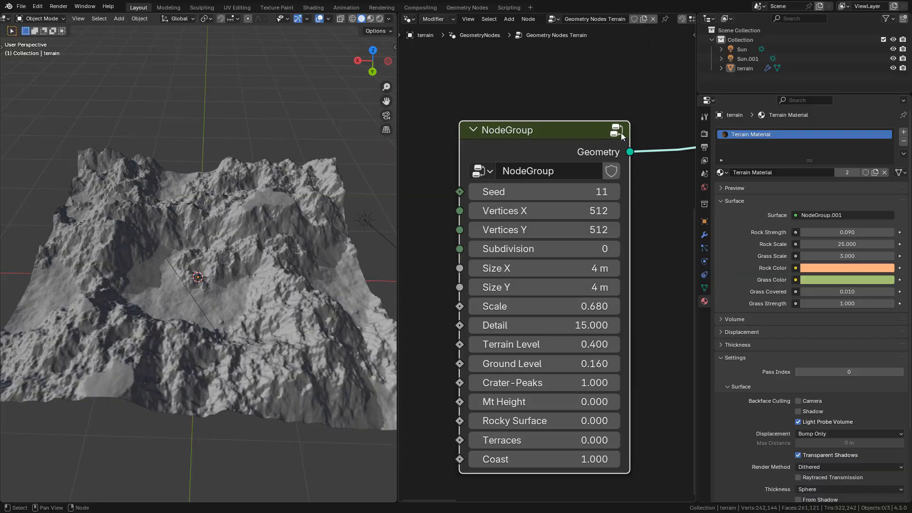
# - Try a terrain seed of 200, then restore the seed to 11
pyautogui.click(614, 192)
pyautogui.click(613, 192)
pyautogui.doubleClick(542, 192)
pyautogui.write('200')
pyautogui.press('Return')
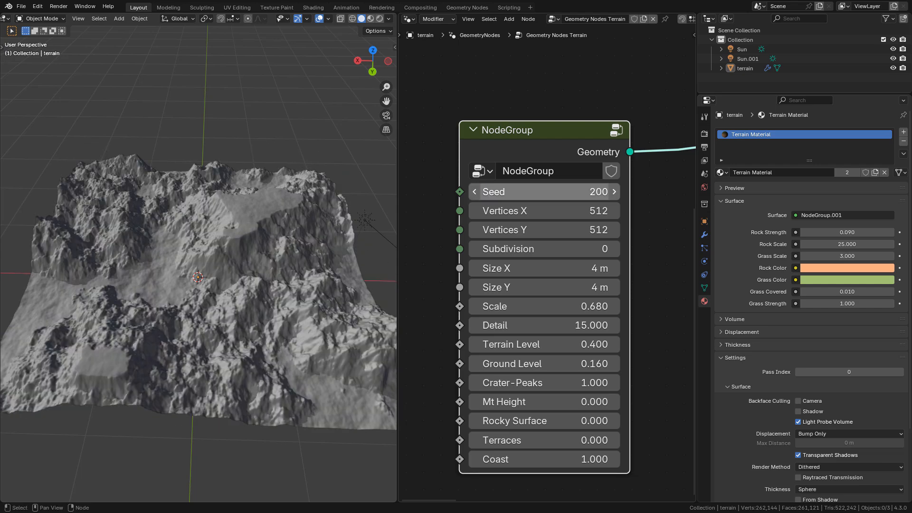
pyautogui.doubleClick(542, 192)
pyautogui.write('11')
pyautogui.press('Return')
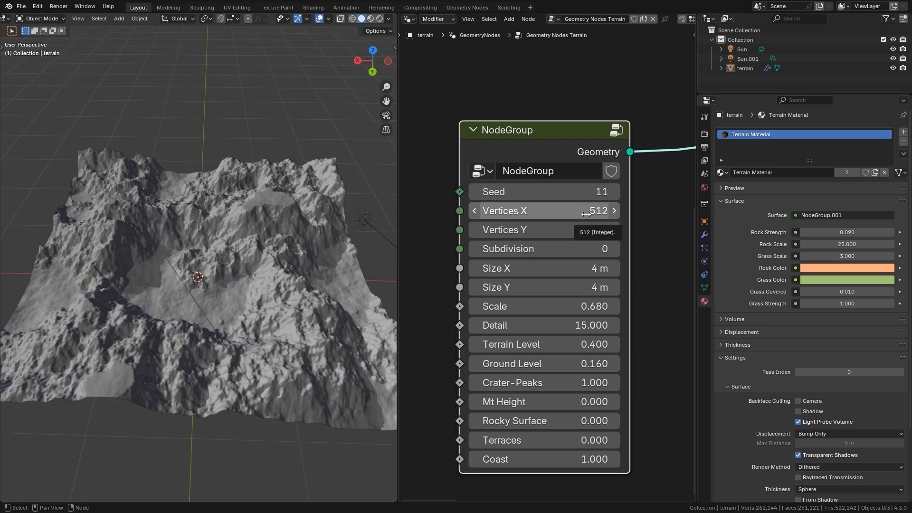
# - Set the terrain resolution to 512 vertices on both axes after trying 256
pyautogui.moveTo(586, 212); pyautogui.dragTo(587, 230)
pyautogui.write('256')
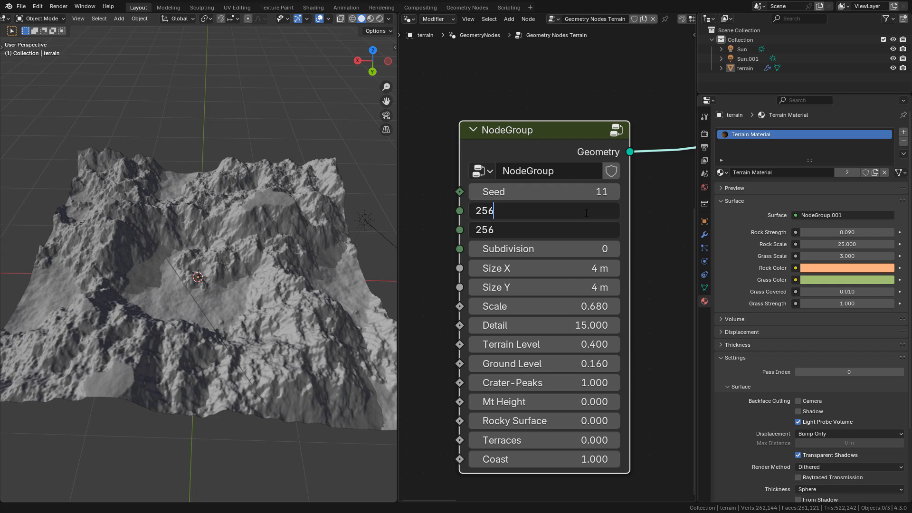
pyautogui.press('Return')
pyautogui.moveTo(580, 211); pyautogui.dragTo(580, 230)
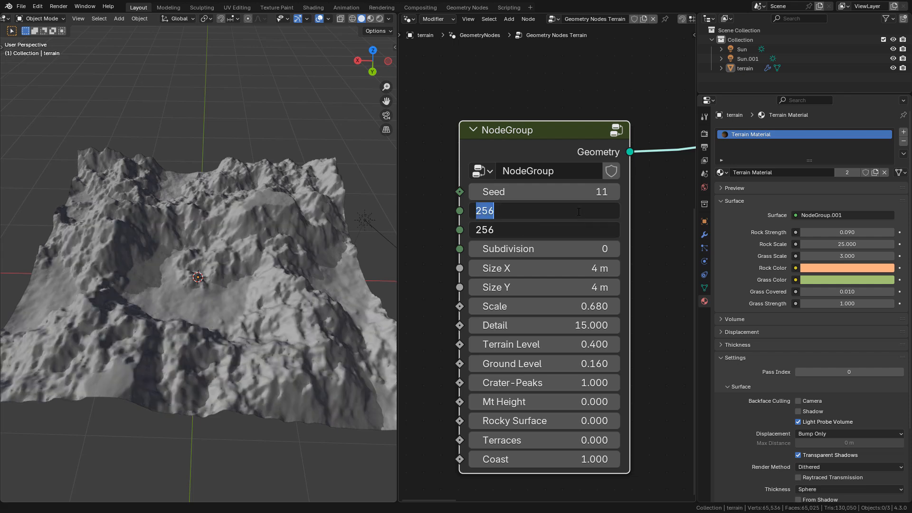
pyautogui.press('Return')
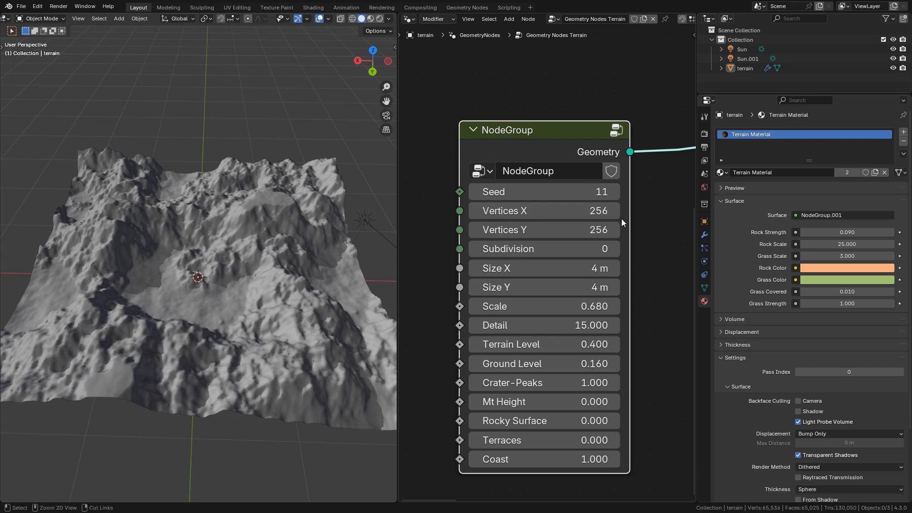
pyautogui.moveTo(617, 211); pyautogui.dragTo(617, 230)
pyautogui.write('512')
pyautogui.press('Return')
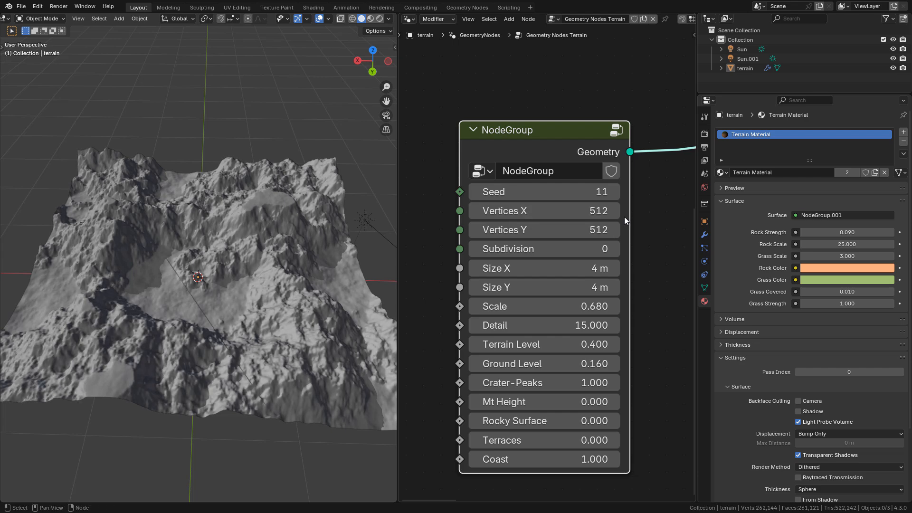
# - Try subdivision 1 and back to 0, then size the terrain at 4 m after trying 8 m
pyautogui.moveTo(544, 248)
pyautogui.moveTo(616, 248); pyautogui.dragTo(616, 248)
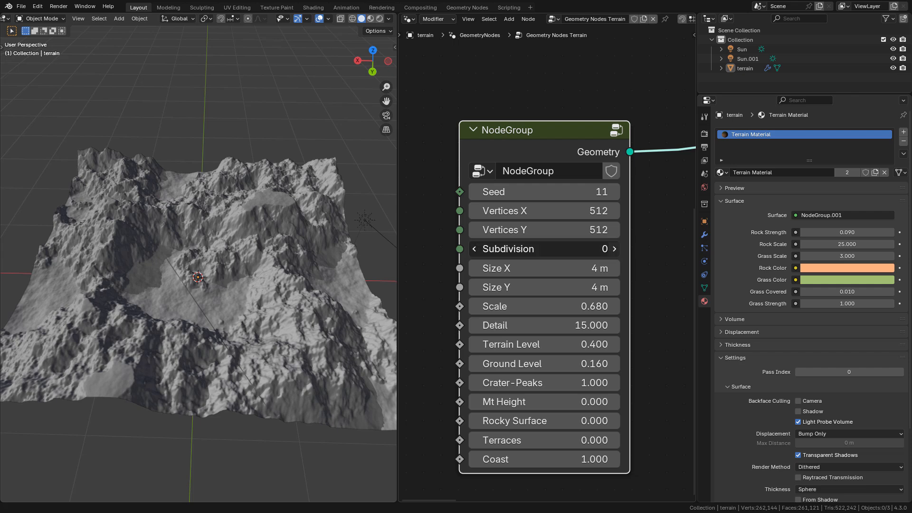
pyautogui.click(615, 249)
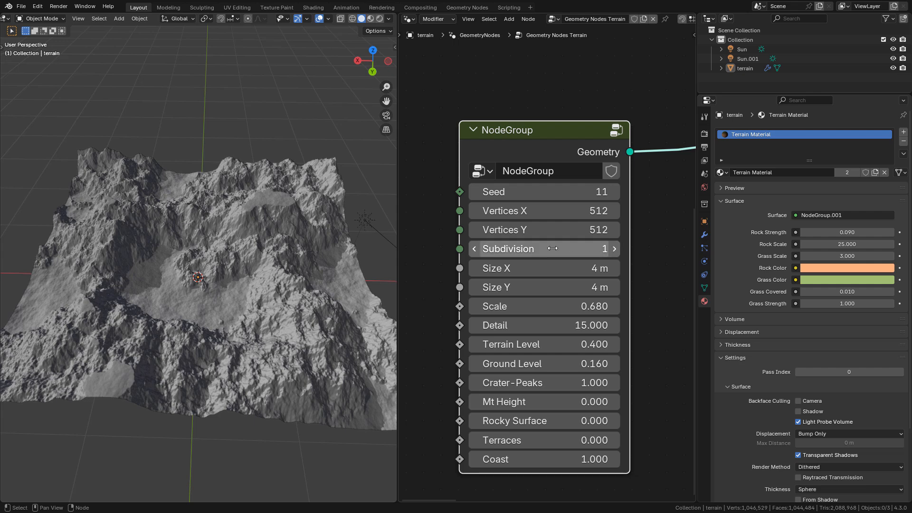
pyautogui.click(476, 251)
pyautogui.moveTo(582, 271); pyautogui.dragTo(582, 287)
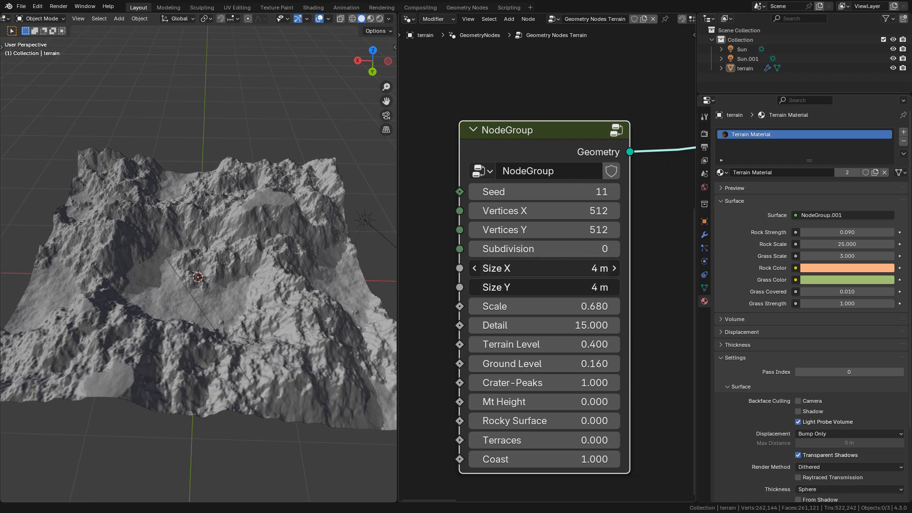
pyautogui.write('8')
pyautogui.press('Return')
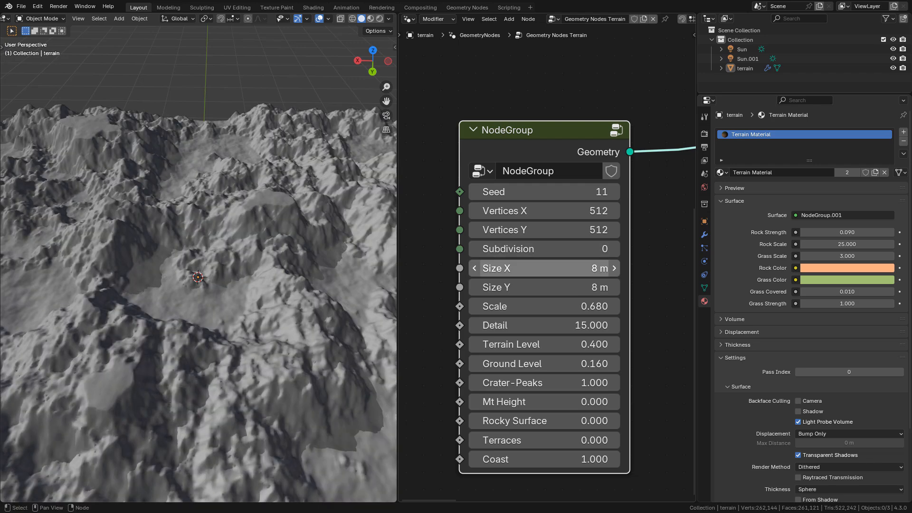
pyautogui.scroll(-3, 366, 301)
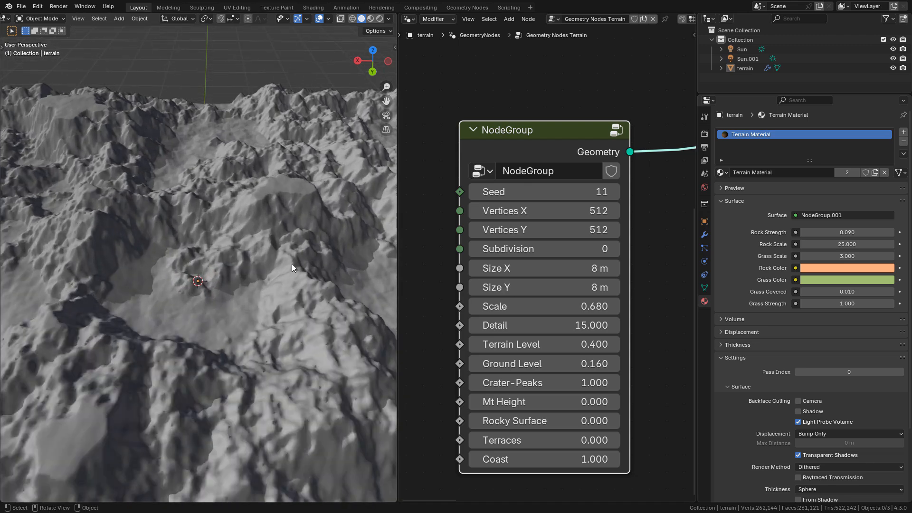
pyautogui.moveTo(546, 269)
pyautogui.mouseDown()
pyautogui.moveTo(547, 287)
pyautogui.moveTo(527, 306)
pyautogui.moveTo(584, 306)
pyautogui.moveTo(527, 325)
pyautogui.moveTo(584, 325)
pyautogui.mouseUp()
pyautogui.write('4')
pyautogui.press('Return')
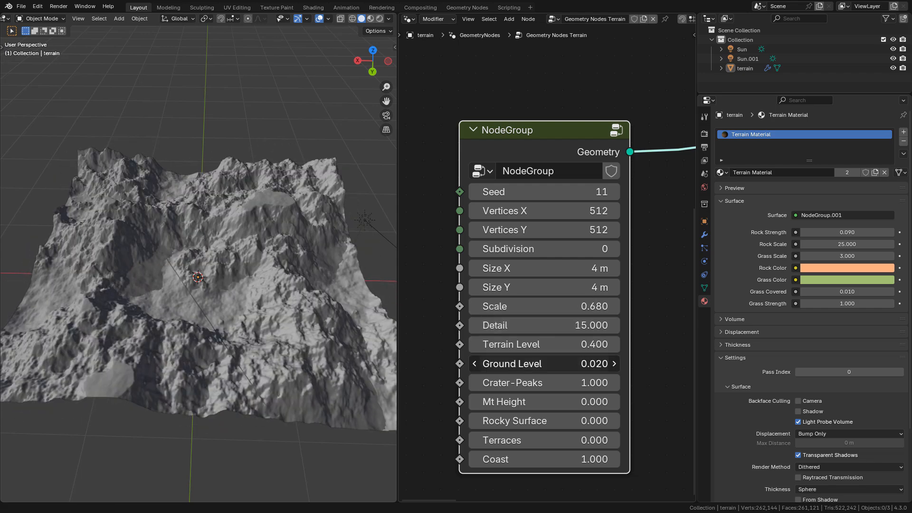
# - Experiment with Ground Level, Mt Height and Rocky Surface, then undo the changes
pyautogui.moveTo(584, 364)
pyautogui.mouseDown()
pyautogui.moveTo(614, 383)
pyautogui.moveTo(586, 383)
pyautogui.moveTo(614, 401)
pyautogui.moveTo(585, 402)
pyautogui.mouseUp()
pyautogui.moveTo(542, 420)
pyautogui.mouseDown()
pyautogui.moveTo(556, 421)
pyautogui.moveTo(542, 421)
pyautogui.moveTo(570, 439)
pyautogui.moveTo(541, 440)
pyautogui.moveTo(542, 459)
pyautogui.mouseUp()
pyautogui.moveTo(585, 363); pyautogui.dragTo(555, 364)
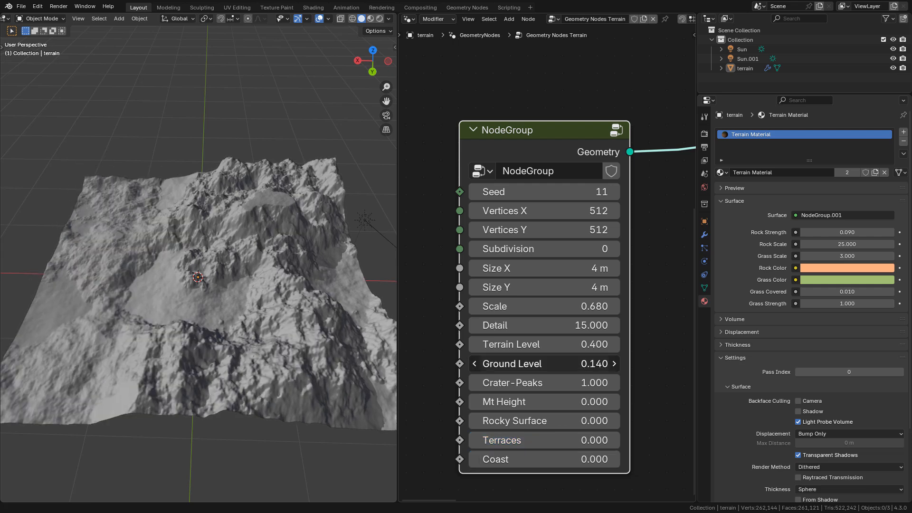
pyautogui.hotkey('ctrl', 'z')
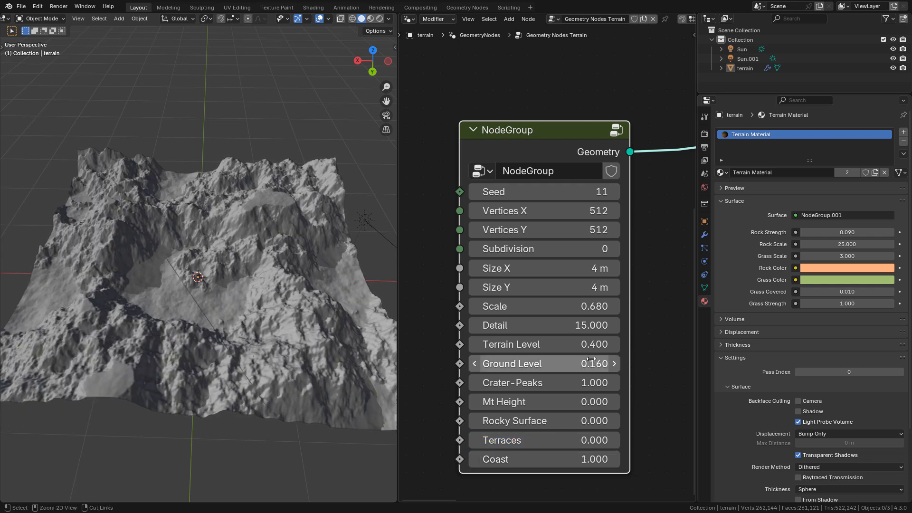
pyautogui.hotkey('ctrl', 'z')
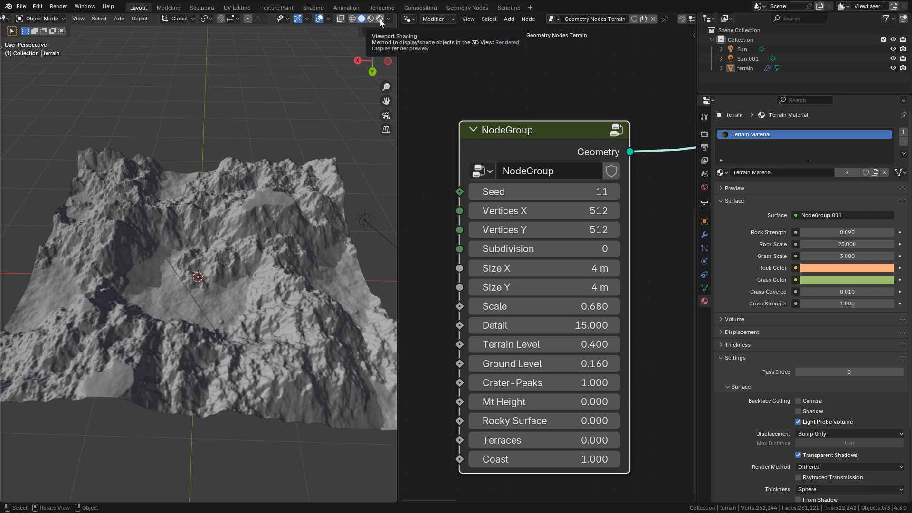
# - Preview the terrain rendered and try red-orange rock and yellowish grass colours
pyautogui.click(379, 19)
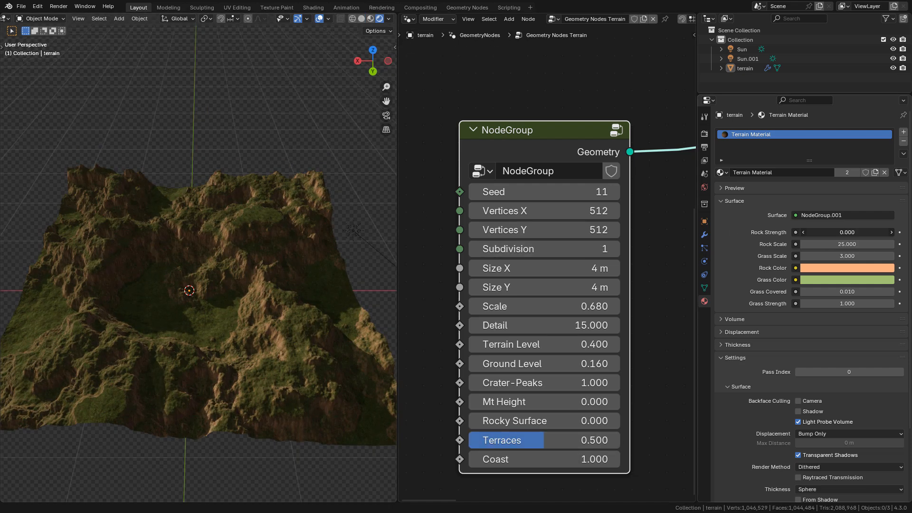
pyautogui.click(847, 268)
pyautogui.moveTo(844, 168)
pyautogui.mouseDown()
pyautogui.moveTo(837, 179)
pyautogui.moveTo(821, 175)
pyautogui.mouseUp()
pyautogui.click(847, 280)
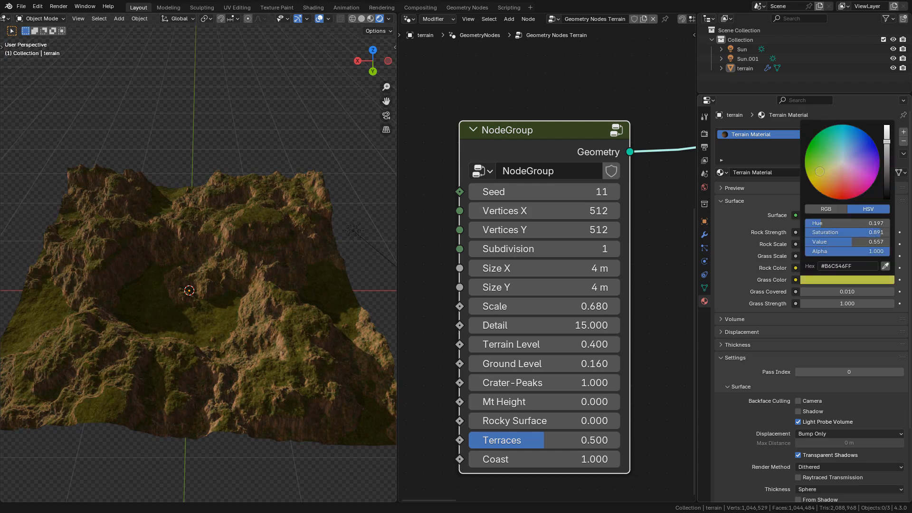
pyautogui.click(836, 299)
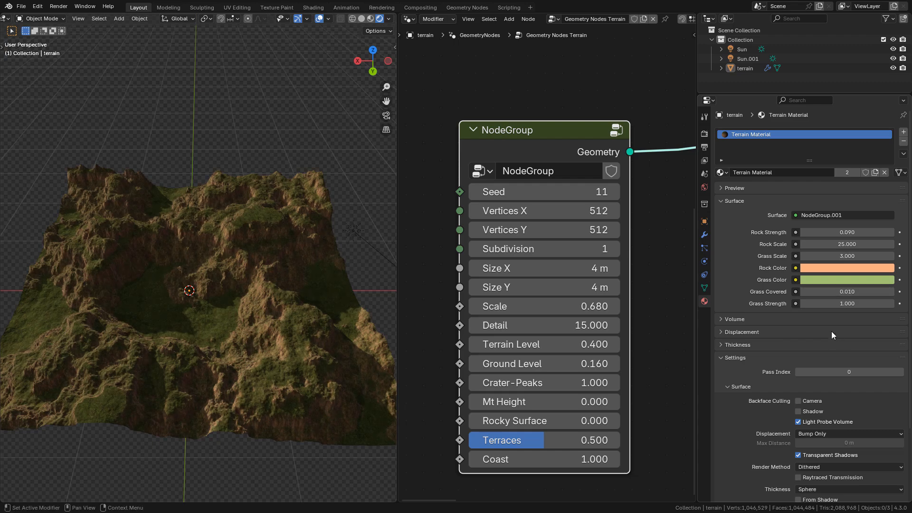
# - Convert the terrain object to a plain mesh and select all of it in Edit Mode
pyautogui.click(294, 252)
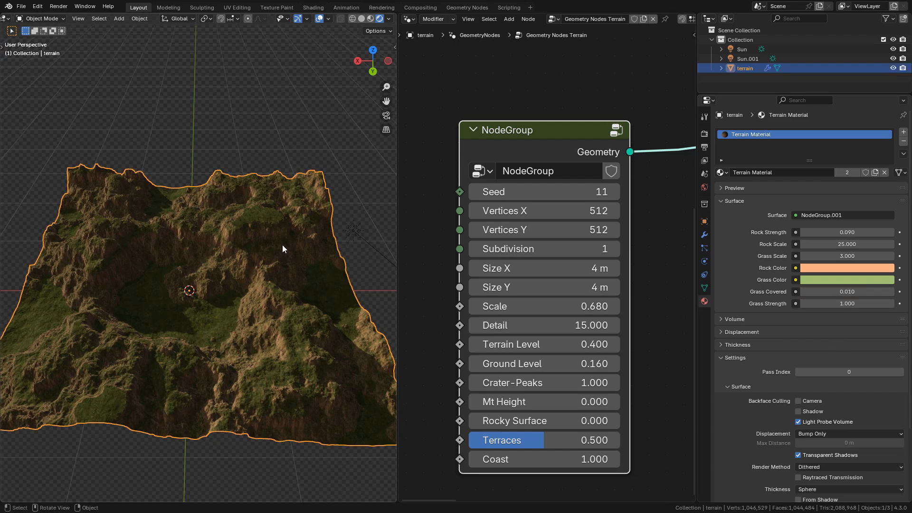
pyautogui.moveTo(295, 252); pyautogui.dragTo(281, 254, button='middle')
pyautogui.scroll(3, 281, 254)
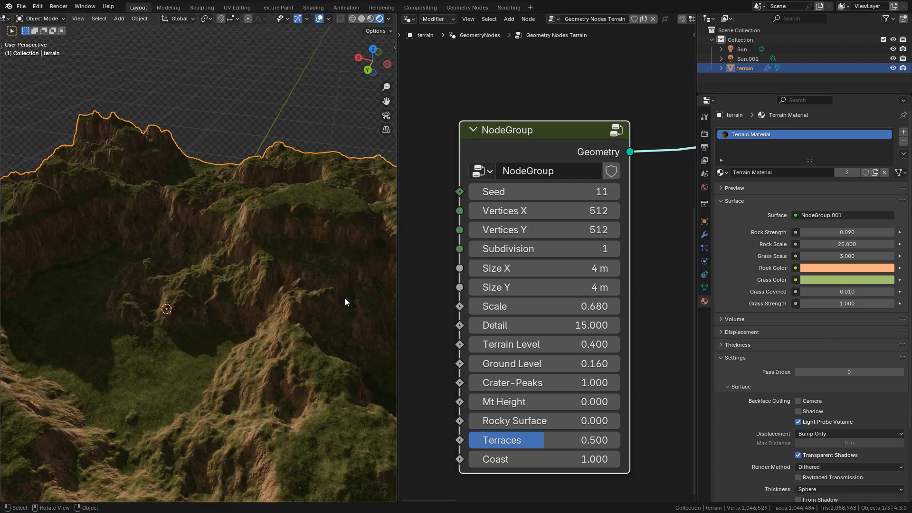
pyautogui.rightClick(240, 238)
pyautogui.moveTo(207, 238)
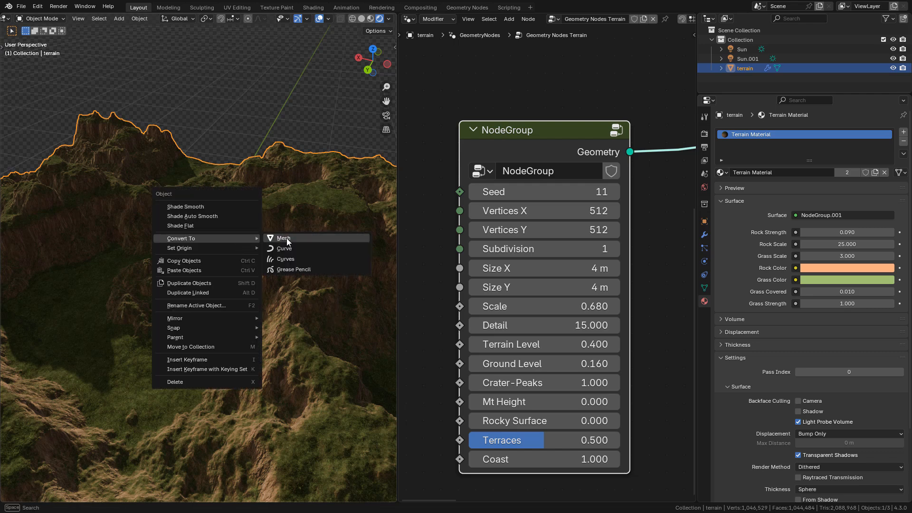
pyautogui.press('Return')
pyautogui.press('Tab')
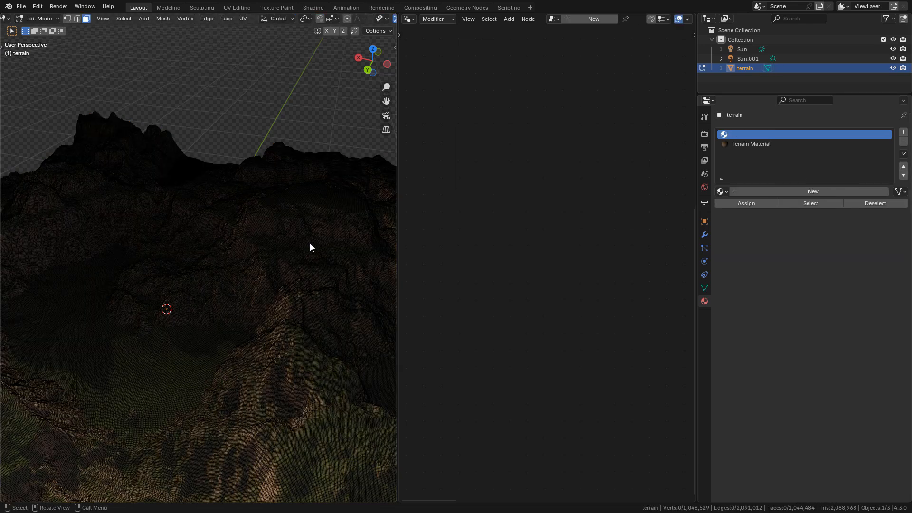
pyautogui.press('a')
# - Weight-paint the plant scatter area across the terrain, including its lower slopes
pyautogui.moveTo(313, 240)
pyautogui.mouseDown(button='middle')
pyautogui.moveTo(318, 234)
pyautogui.moveTo(322, 247)
pyautogui.mouseUp(button='middle')
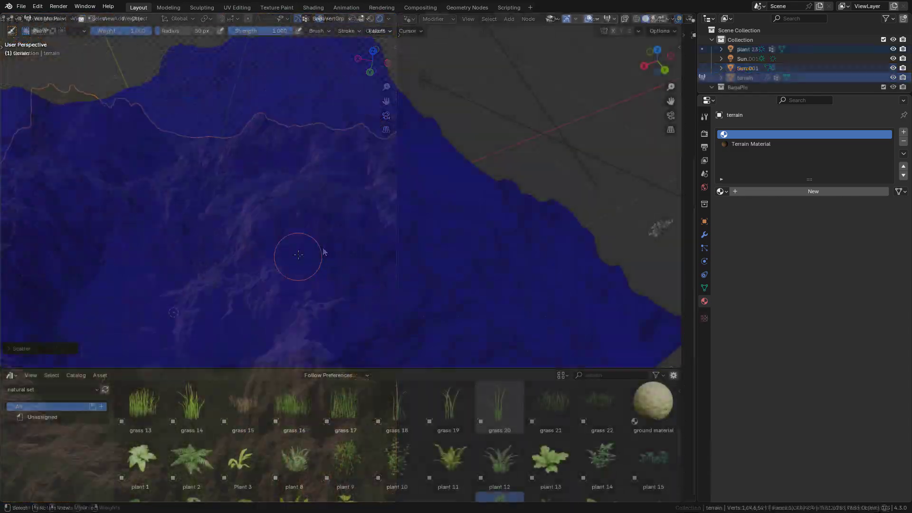
pyautogui.moveTo(257, 278)
pyautogui.mouseDown()
pyautogui.moveTo(301, 270)
pyautogui.moveTo(167, 276)
pyautogui.moveTo(114, 235)
pyautogui.moveTo(99, 271)
pyautogui.moveTo(136, 292)
pyautogui.moveTo(226, 312)
pyautogui.mouseUp()
pyautogui.moveTo(303, 146)
pyautogui.mouseDown()
pyautogui.moveTo(270, 179)
pyautogui.moveTo(172, 228)
pyautogui.moveTo(334, 178)
pyautogui.moveTo(353, 207)
pyautogui.moveTo(322, 255)
pyautogui.moveTo(360, 264)
pyautogui.mouseUp()
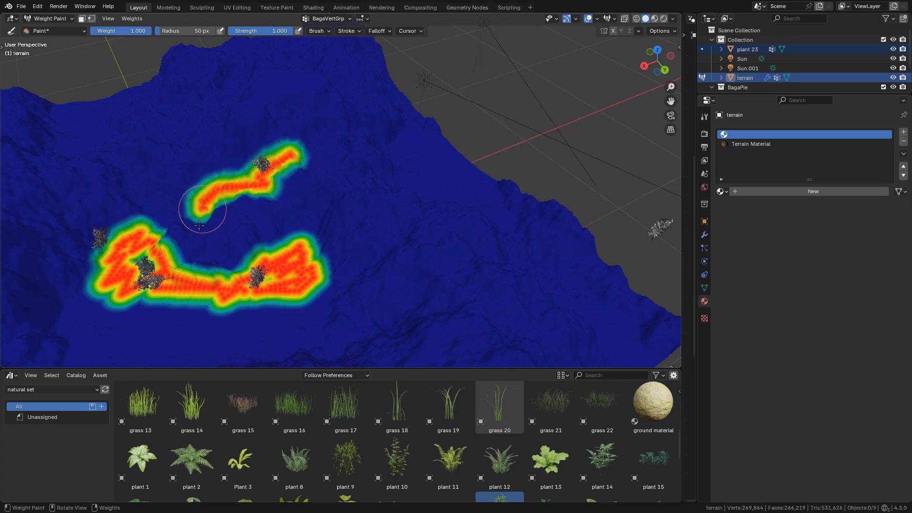
pyautogui.moveTo(242, 217); pyautogui.dragTo(150, 242)
pyautogui.moveTo(150, 274)
pyautogui.mouseDown()
pyautogui.moveTo(107, 314)
pyautogui.moveTo(300, 324)
pyautogui.moveTo(122, 311)
pyautogui.mouseUp()
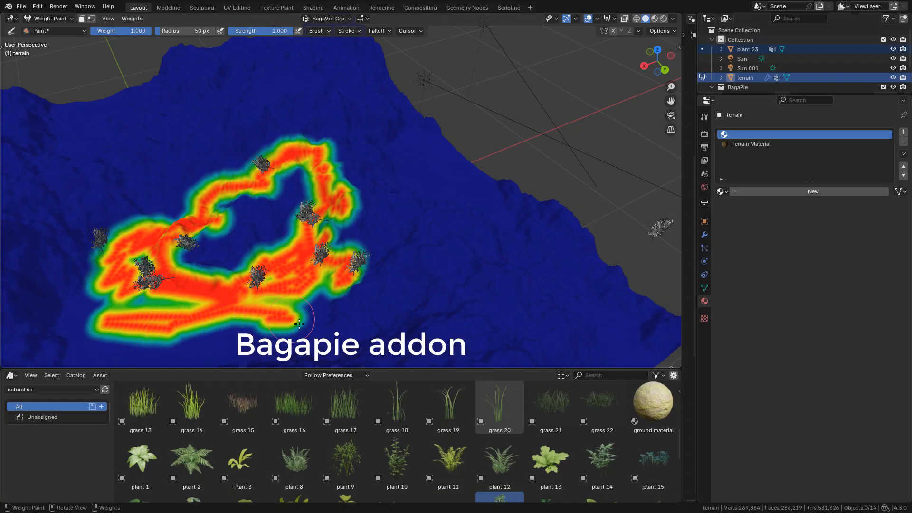
pyautogui.press('f')
pyautogui.click(335, 321)
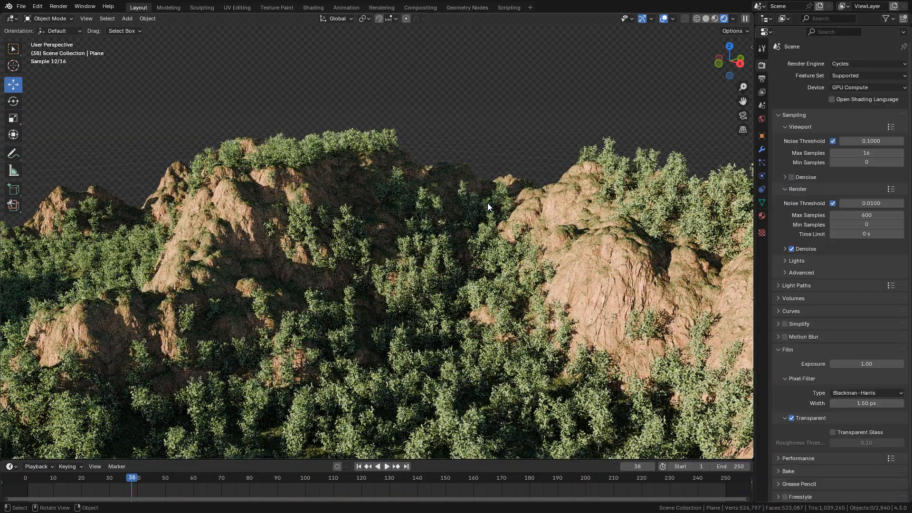
pyautogui.scroll(-3, 488, 202)
pyautogui.moveTo(488, 201); pyautogui.dragTo(346, 271, button='middle')
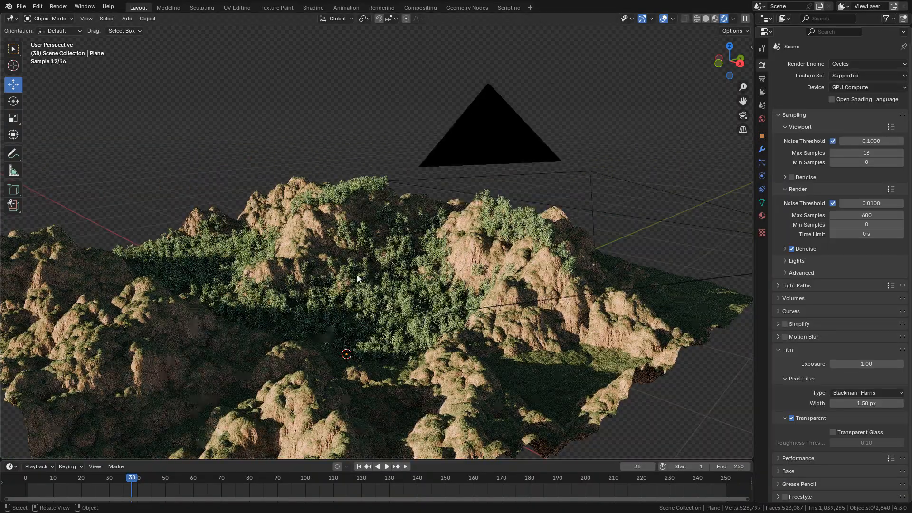
pyautogui.scroll(5, 412, 308)
pyautogui.moveTo(400, 279); pyautogui.dragTo(483, 174, button='middle')
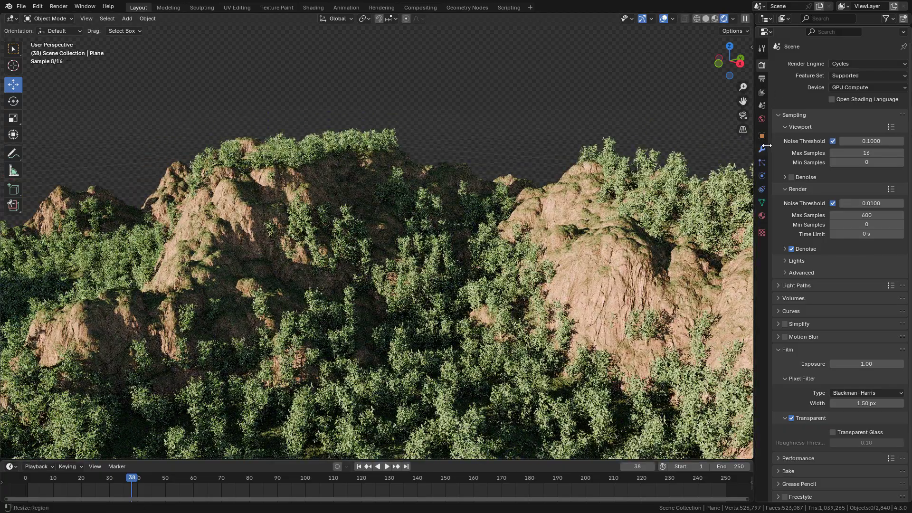
# - Toggle the Displace modifier's viewport display off and on again
pyautogui.click(762, 149)
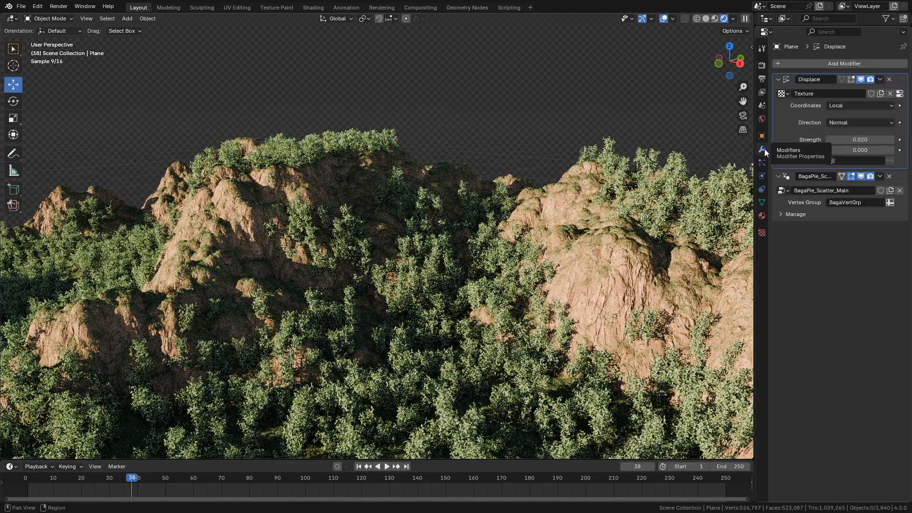
pyautogui.click(863, 81)
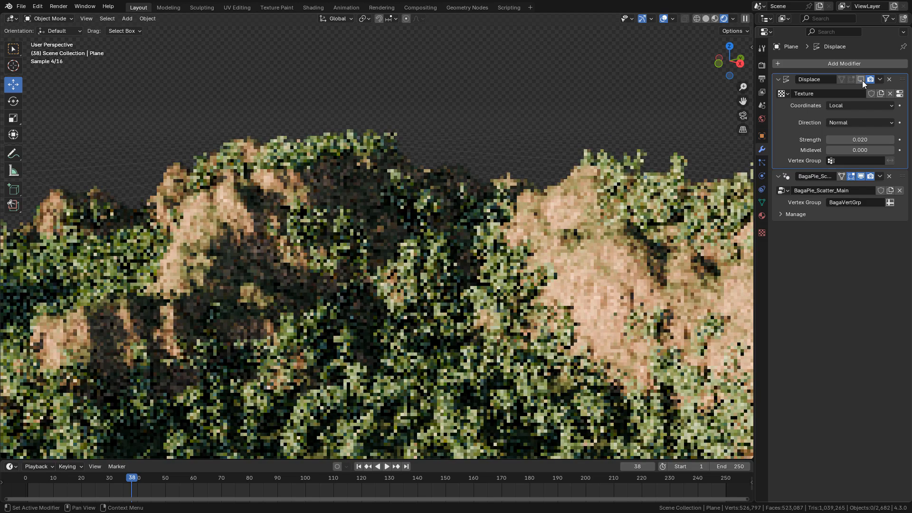
pyautogui.click(863, 81)
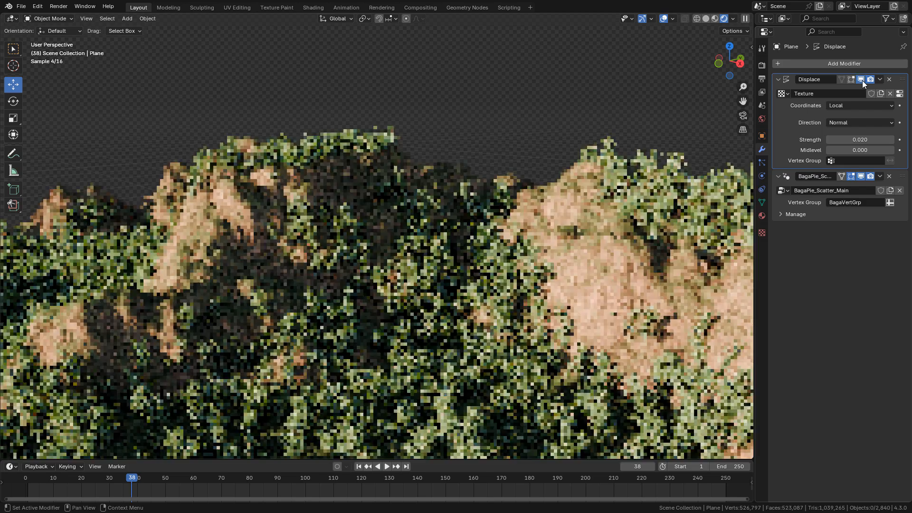
# - Check the Displace texture's rock-face image, keep it, and return to the modifiers
pyautogui.click(901, 95)
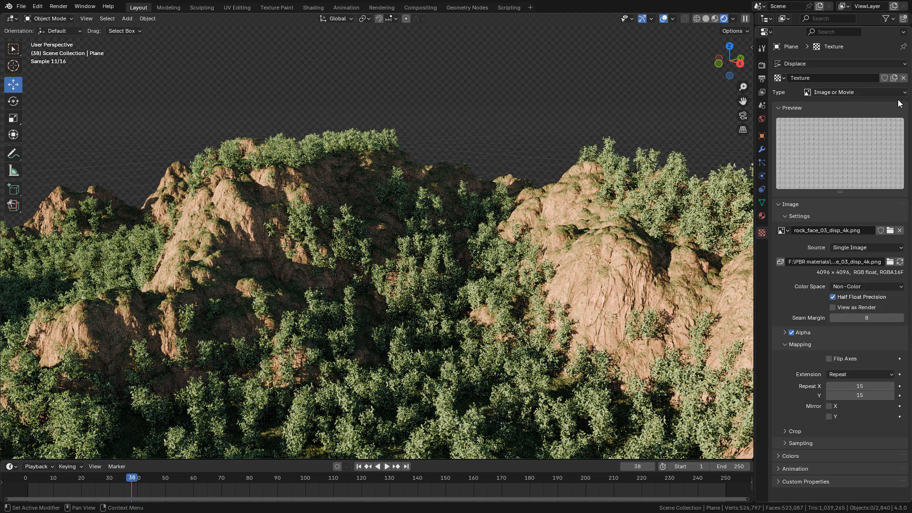
pyautogui.click(784, 230)
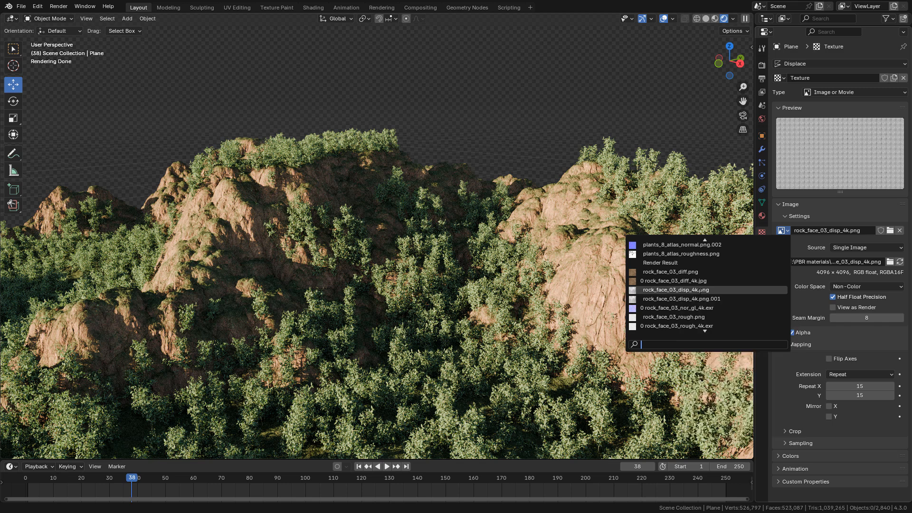
pyautogui.moveTo(676, 290)
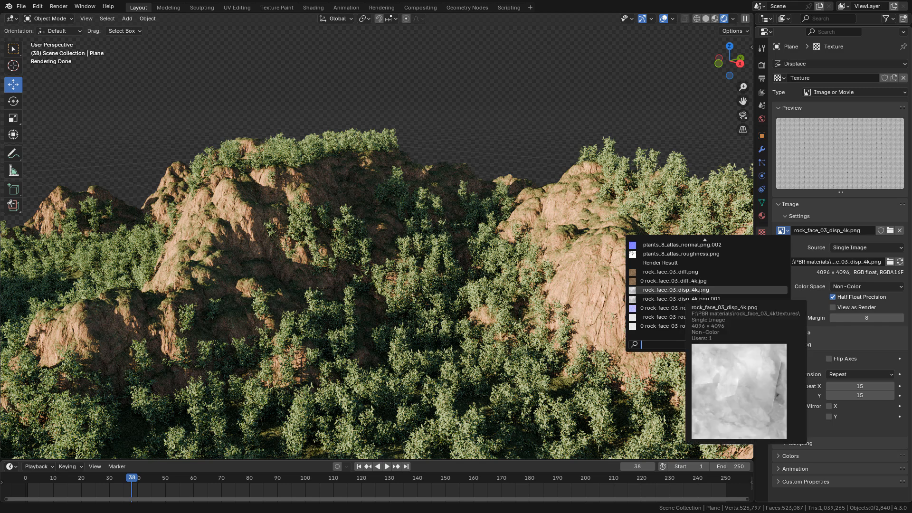
pyautogui.click(675, 289)
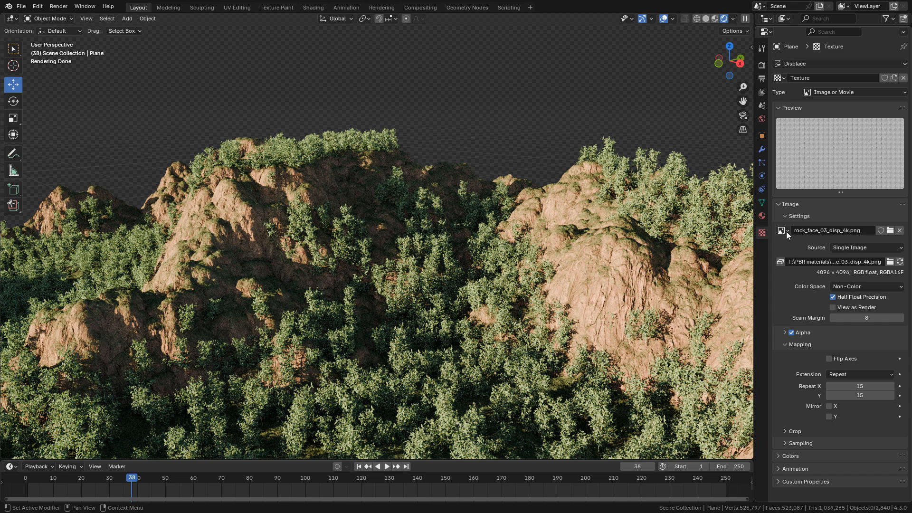
pyautogui.click(762, 150)
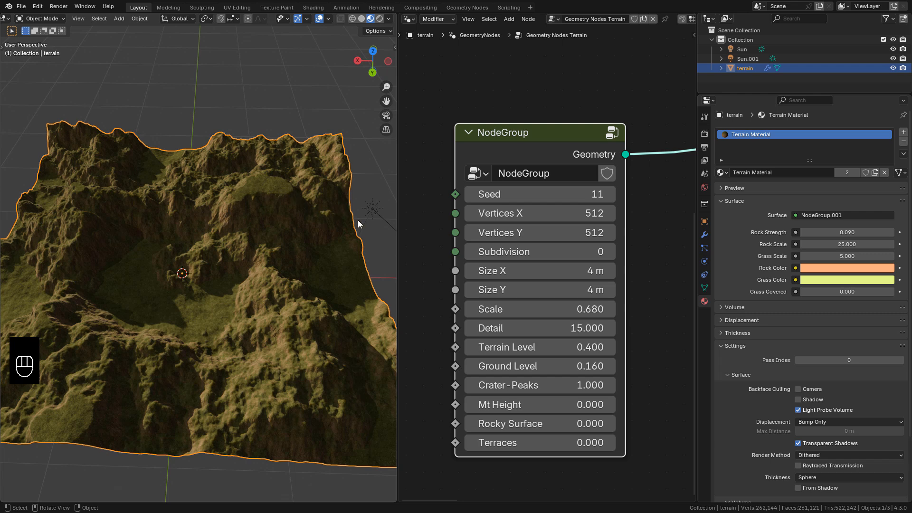
# - Add a second Geometry Nodes modifier to the terrain with a new empty node group
pyautogui.click(705, 235)
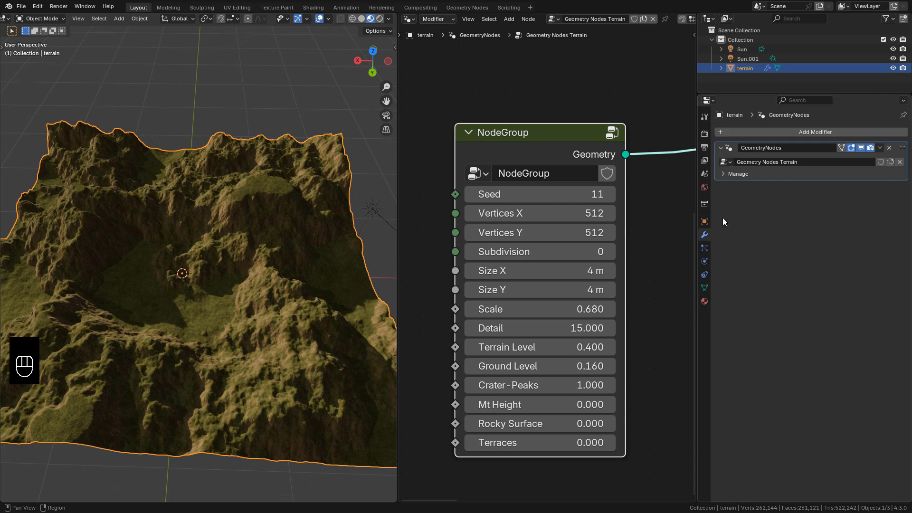
pyautogui.click(797, 131)
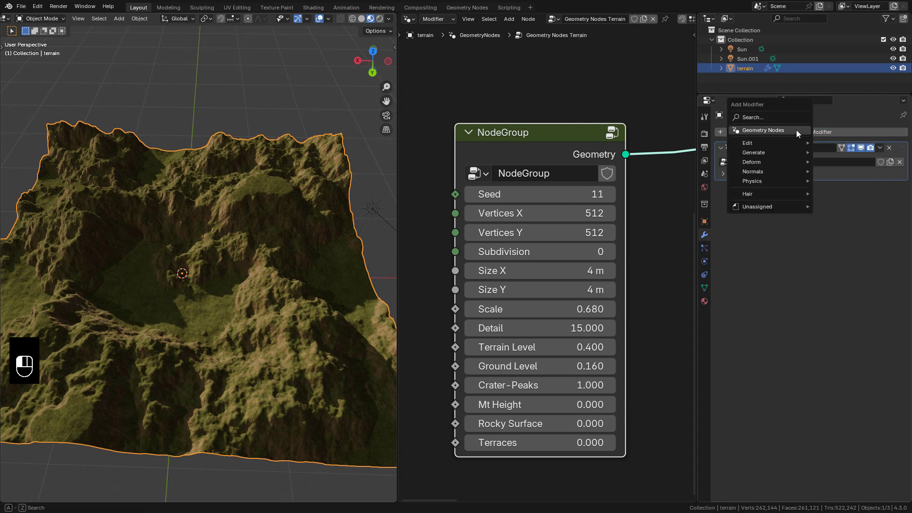
pyautogui.click(755, 128)
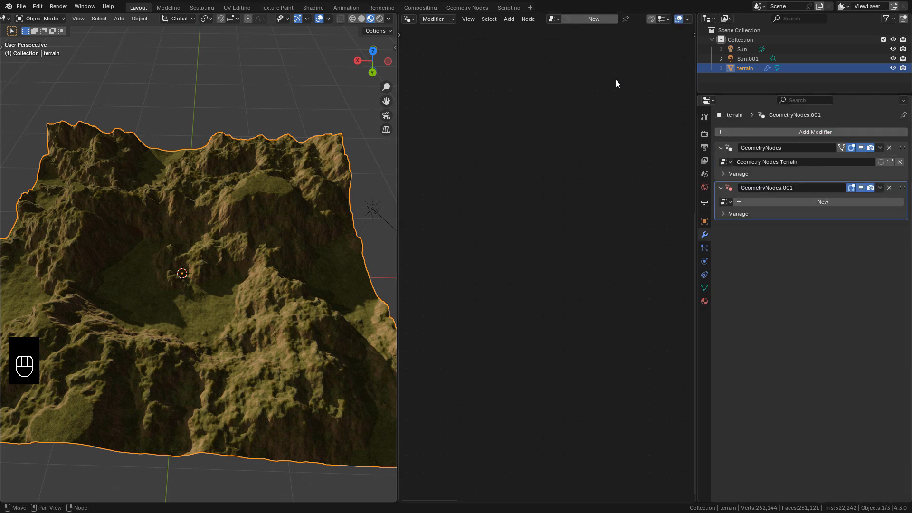
pyautogui.click(591, 19)
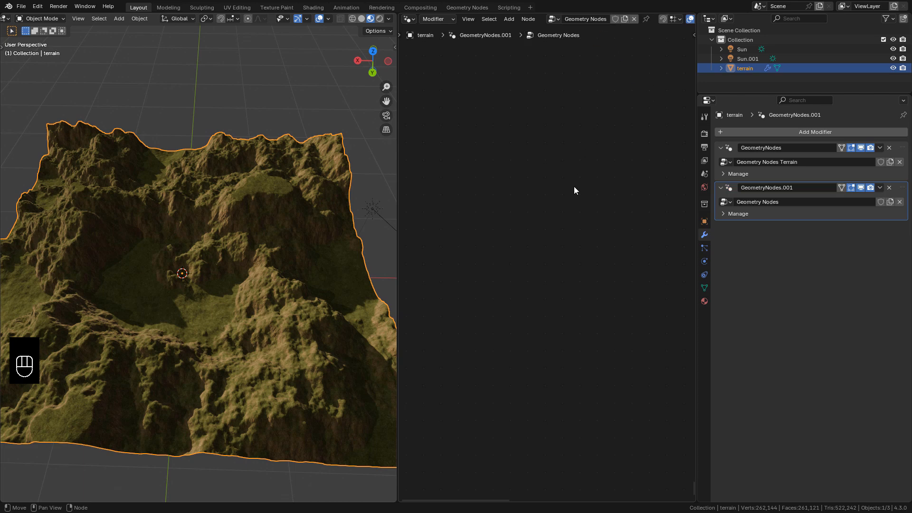
# - Add a Distribute Points on Faces node between the group input and output
pyautogui.hotkey('shift', 'a')
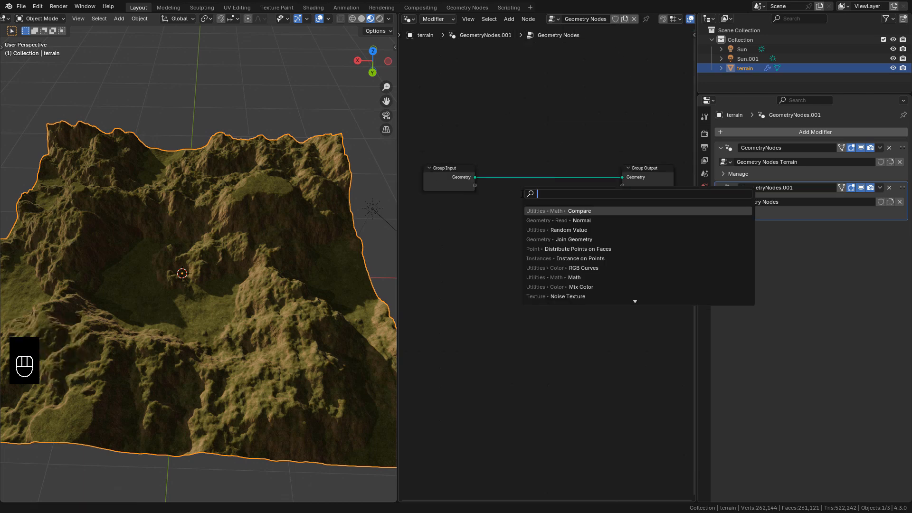
pyautogui.write('dis')
pyautogui.press('Down')
pyautogui.press('Down')
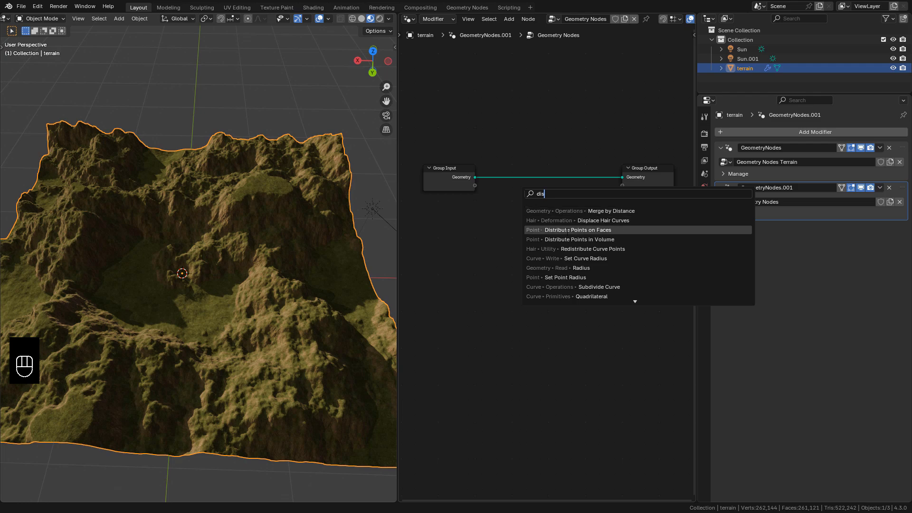
pyautogui.press('Return')
pyautogui.click(528, 189)
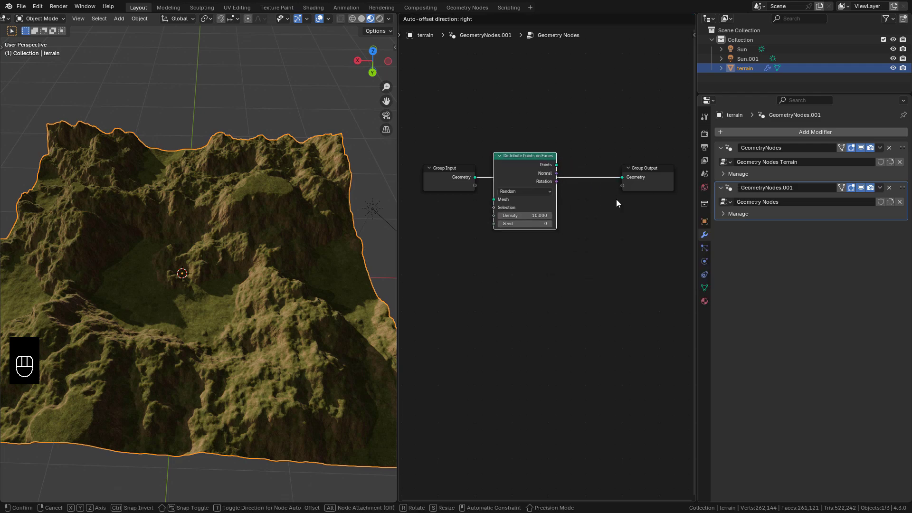
pyautogui.click(549, 182)
pyautogui.scroll(-1, 535, 191)
# - Add Instance on Points and Join Geometry, feeding the original terrain into the join
pyautogui.hotkey('shift', 'a')
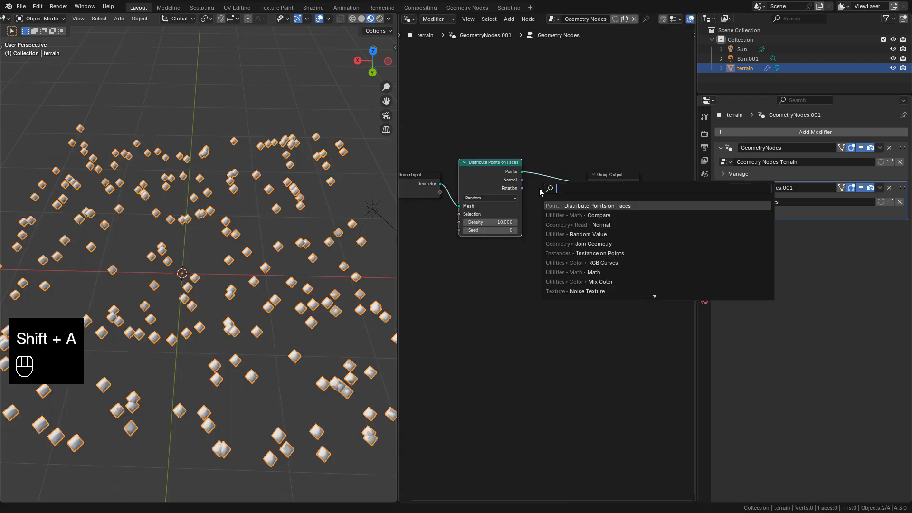
pyautogui.write('ins')
pyautogui.press('Return')
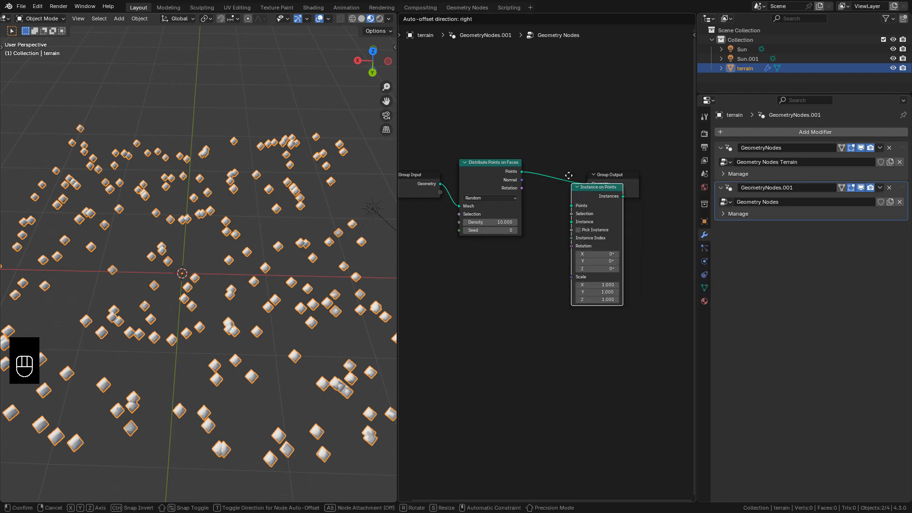
pyautogui.click(602, 278)
pyautogui.hotkey('shift', 'a')
pyautogui.click(629, 168)
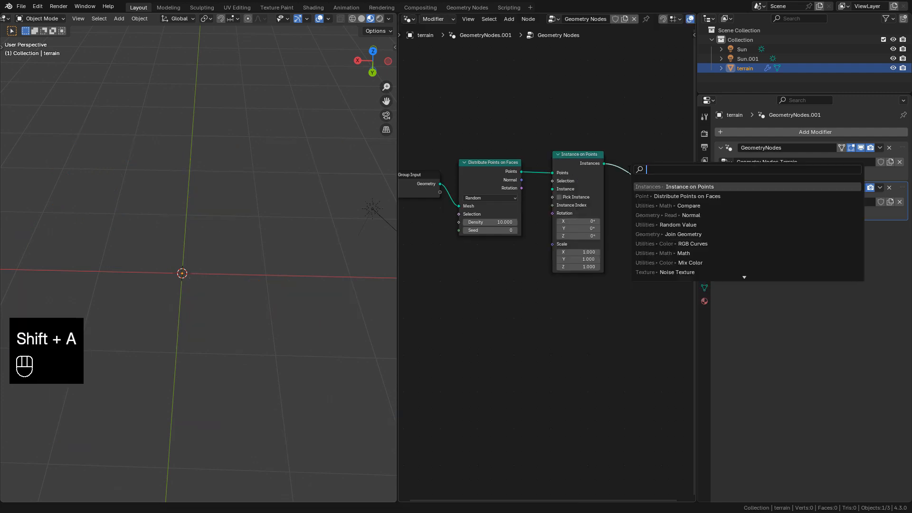
pyautogui.write('joi')
pyautogui.press('Return')
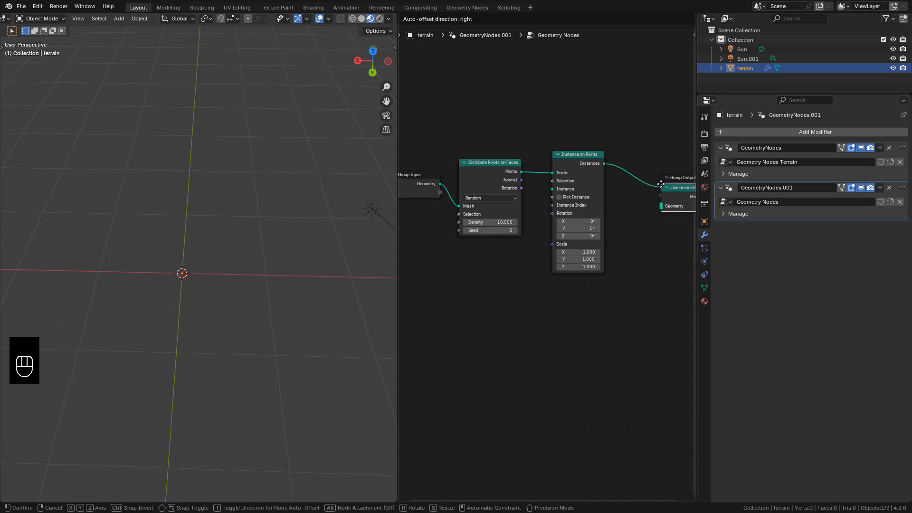
pyautogui.click(635, 193)
pyautogui.scroll(-2, 499, 214)
pyautogui.moveTo(439, 205); pyautogui.dragTo(598, 216)
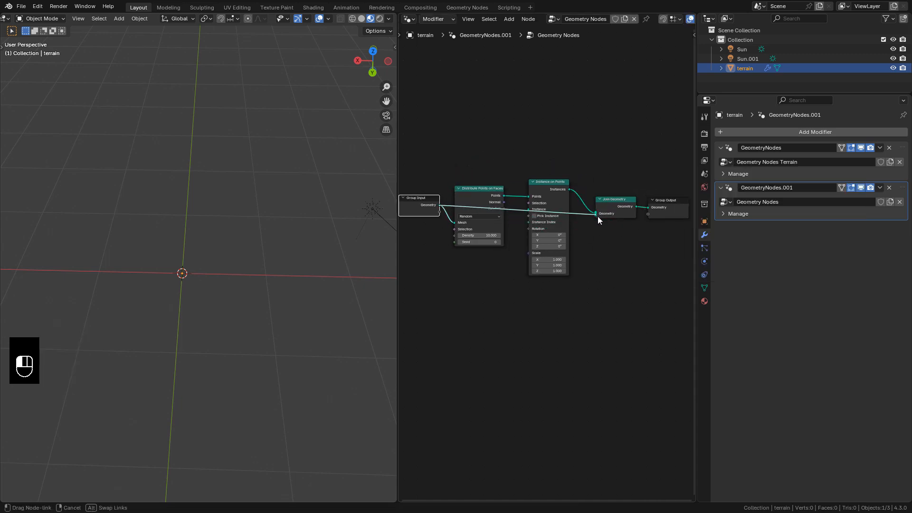
pyautogui.moveTo(598, 215); pyautogui.dragTo(598, 216)
pyautogui.scroll(-1, 598, 217)
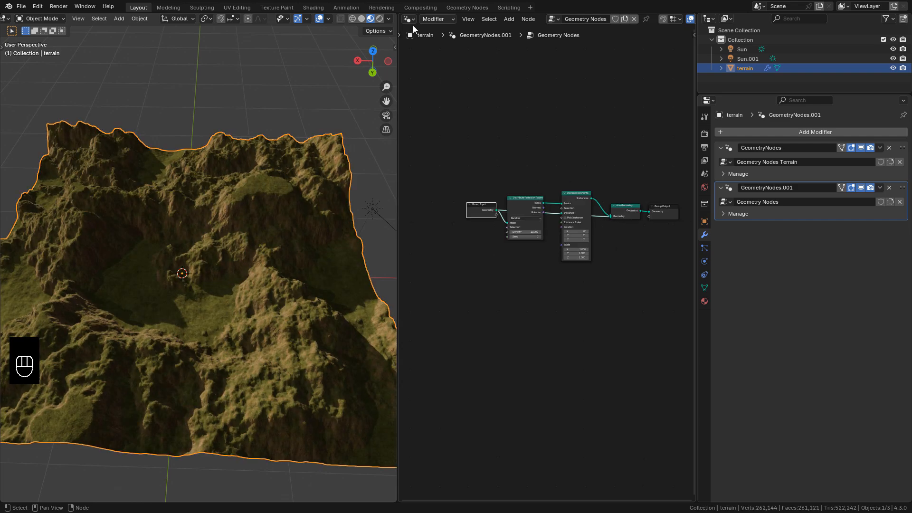
# - Switch the node area to the Asset Browser showing the natural set library
pyautogui.click(409, 19)
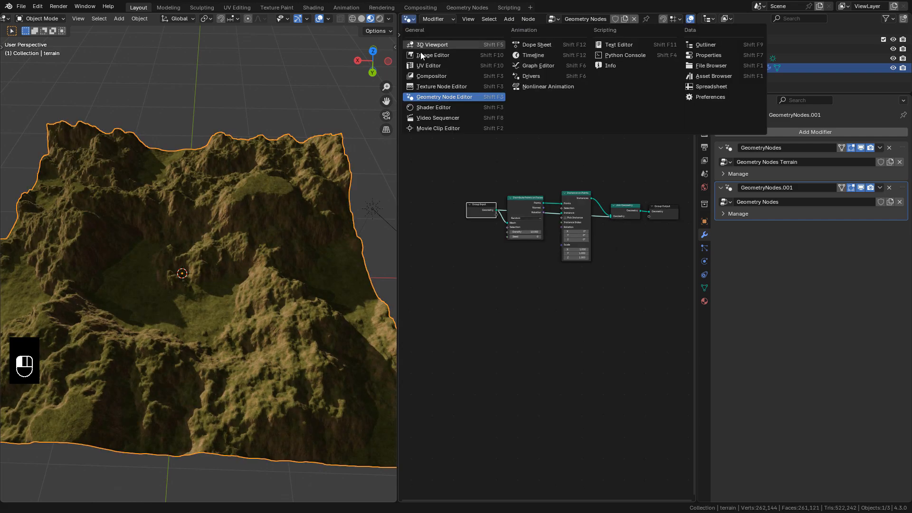
pyautogui.click(710, 76)
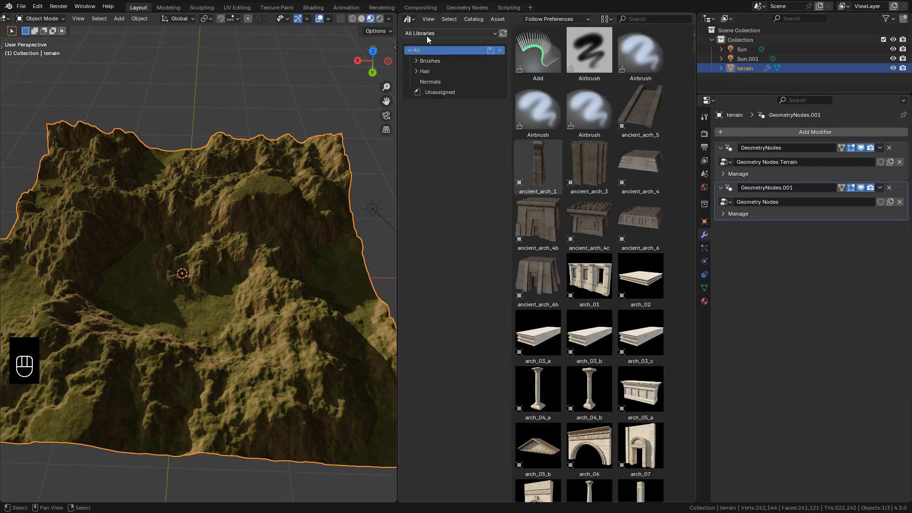
pyautogui.click(449, 33)
pyautogui.click(441, 140)
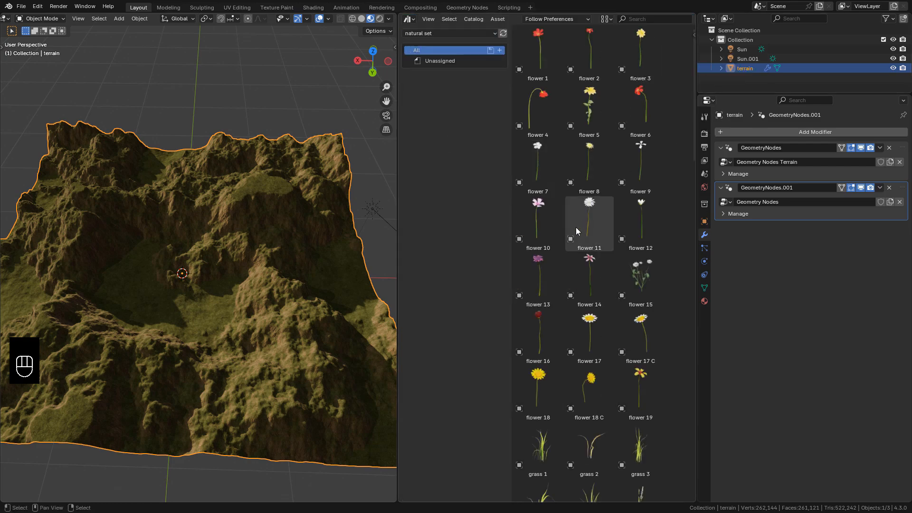
pyautogui.scroll(-4, 585, 245)
pyautogui.scroll(-4, 585, 245)
pyautogui.scroll(-4, 589, 242)
pyautogui.scroll(-3, 589, 245)
# - Drop plant 23 into the scene, shrink it, and apply its transform
pyautogui.moveTo(641, 122); pyautogui.dragTo(392, 279)
pyautogui.scroll(-4, 361, 242)
pyautogui.press('s')
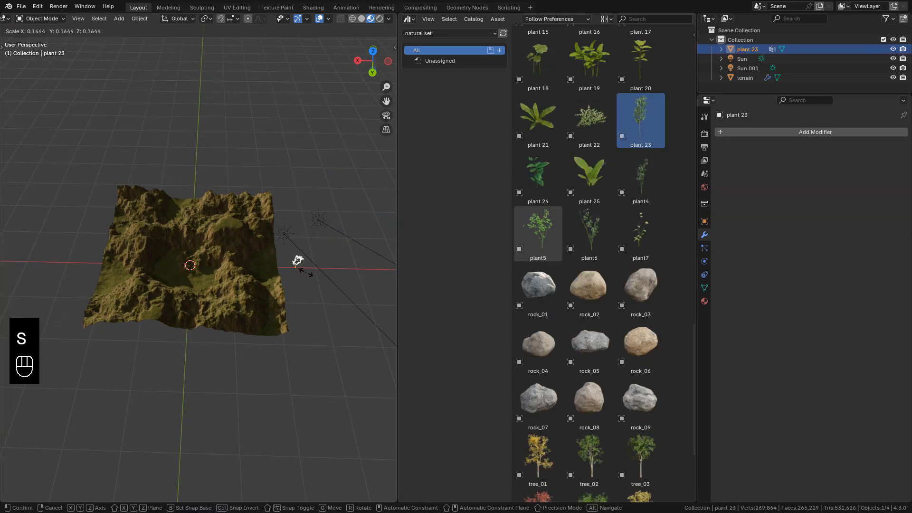
pyautogui.click(299, 262)
pyautogui.scroll(3, 342, 271)
pyautogui.hotkey('ctrl', 'a')
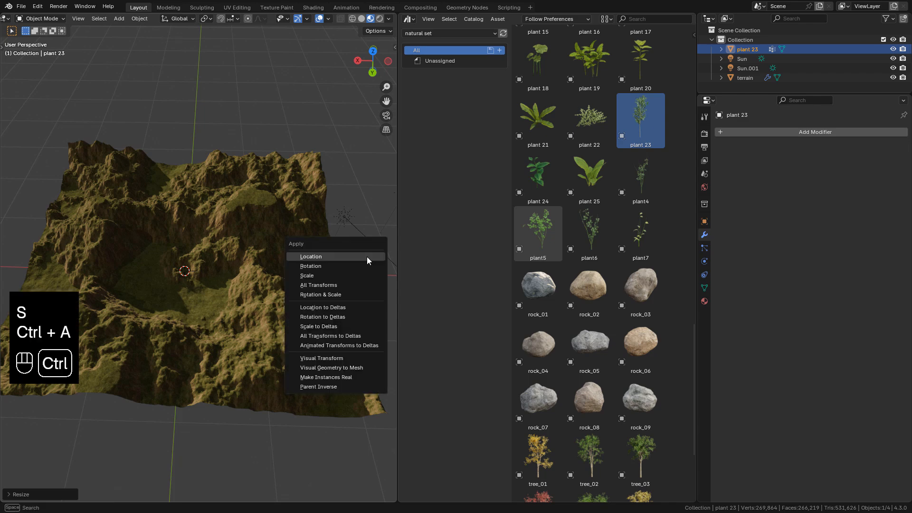
pyautogui.click(331, 277)
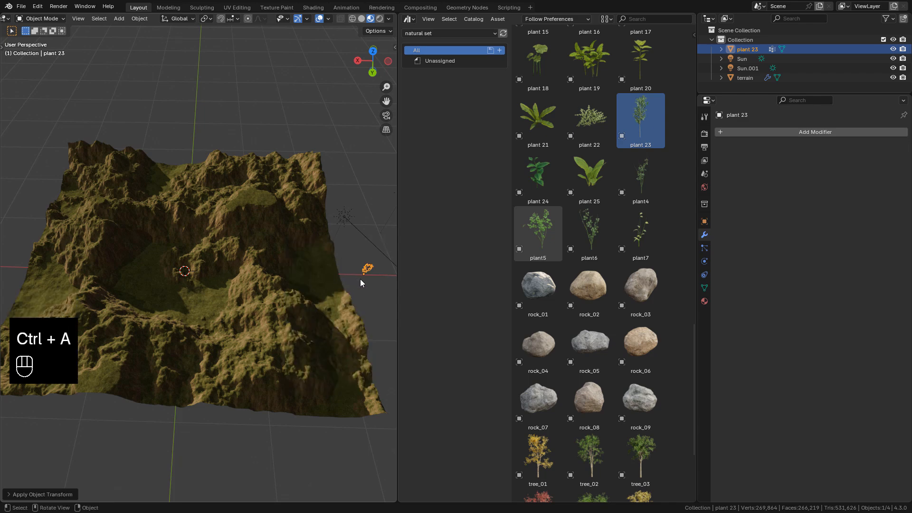
# - Move plant 23 into a new collection named tree, then select the terrain
pyautogui.press('m')
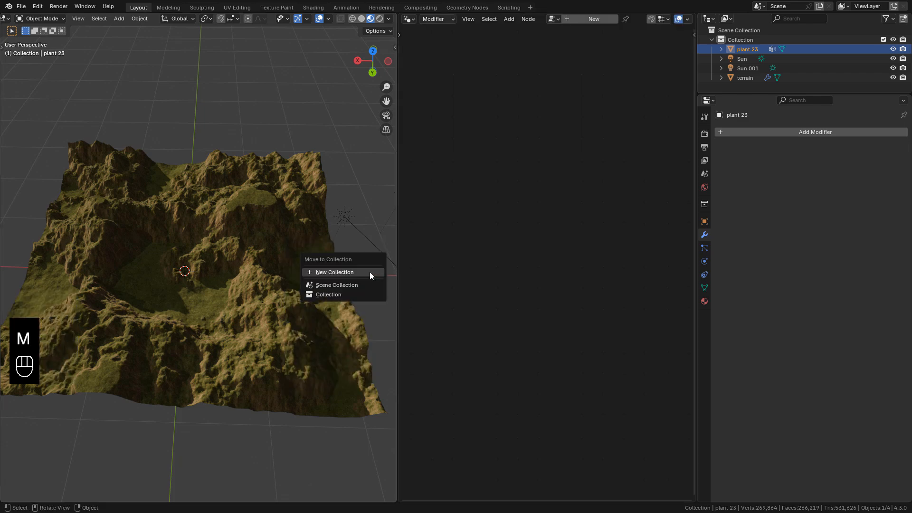
pyautogui.click(370, 271)
pyautogui.write('tree')
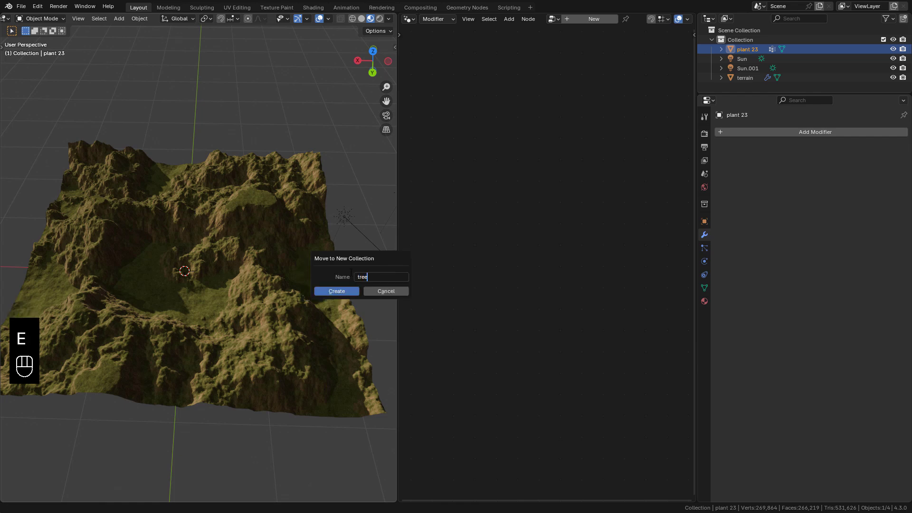
pyautogui.press('Return')
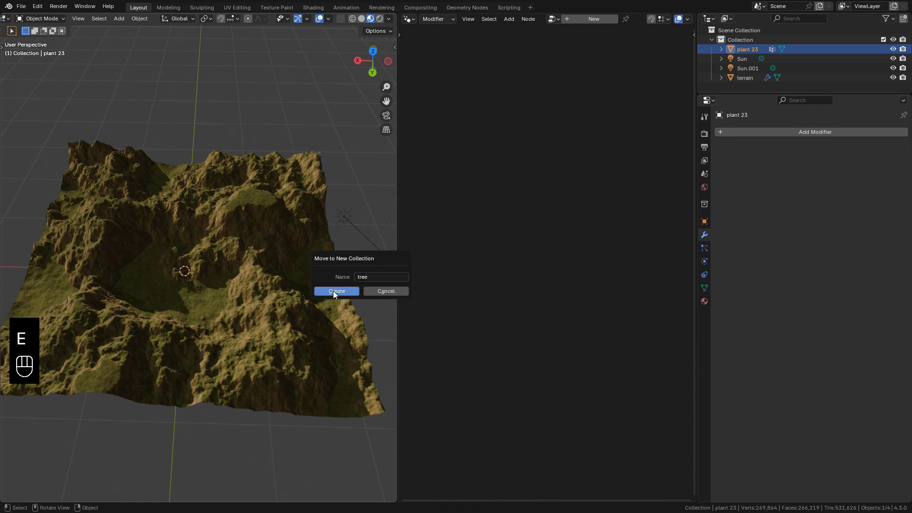
pyautogui.click(333, 291)
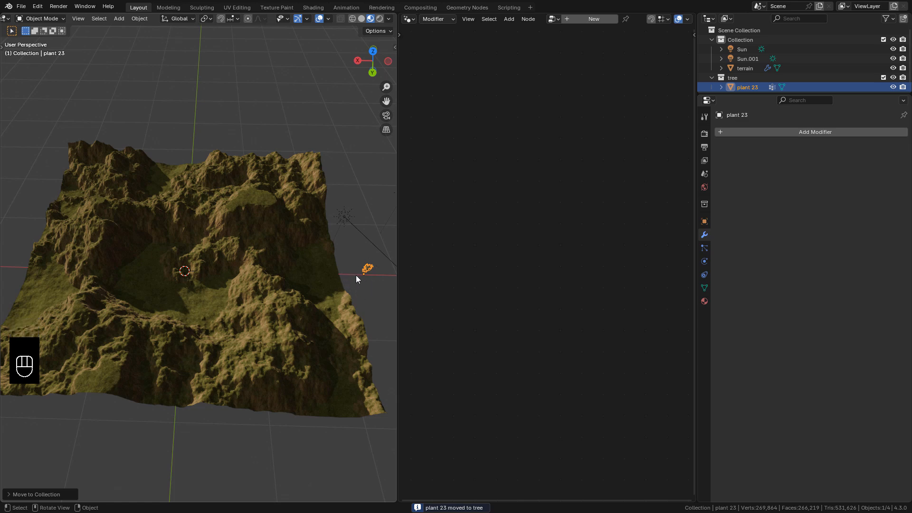
pyautogui.click(263, 236)
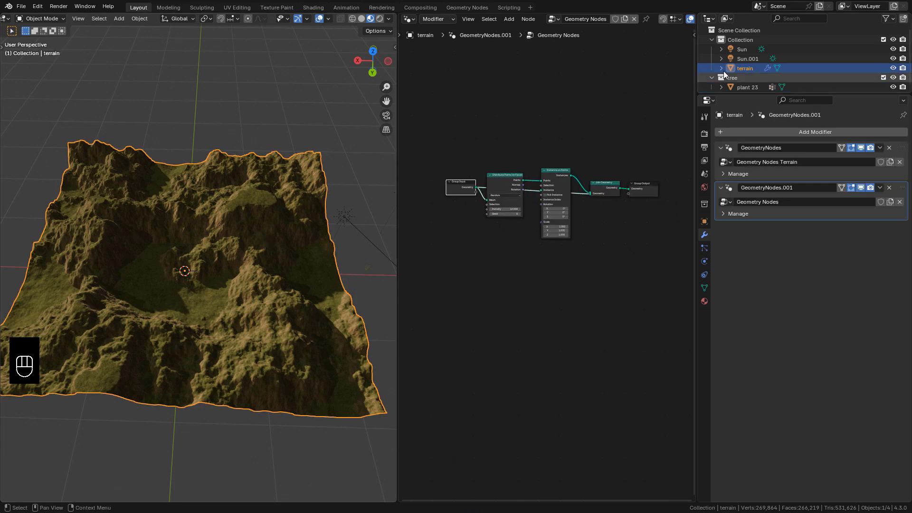
# - Instance the tree collection on the points with Pick Instance and Reset Children
pyautogui.moveTo(733, 77)
pyautogui.mouseDown()
pyautogui.moveTo(485, 241)
pyautogui.moveTo(537, 137)
pyautogui.mouseUp()
pyautogui.scroll(2, 523, 262)
pyautogui.moveTo(563, 103); pyautogui.dragTo(581, 135)
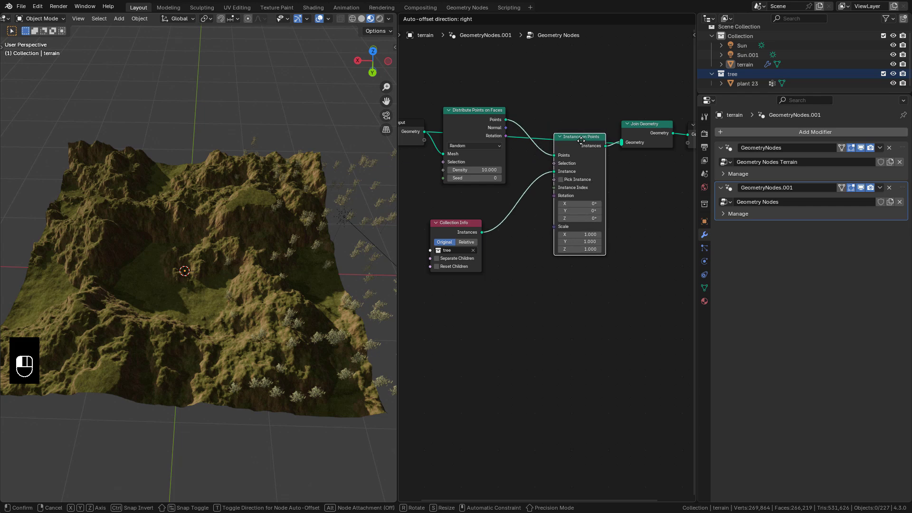
pyautogui.click(560, 179)
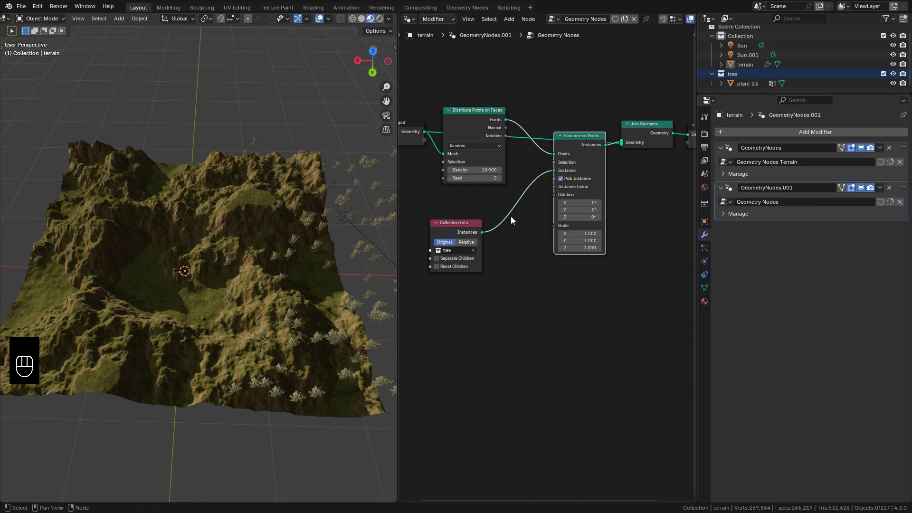
pyautogui.click(435, 266)
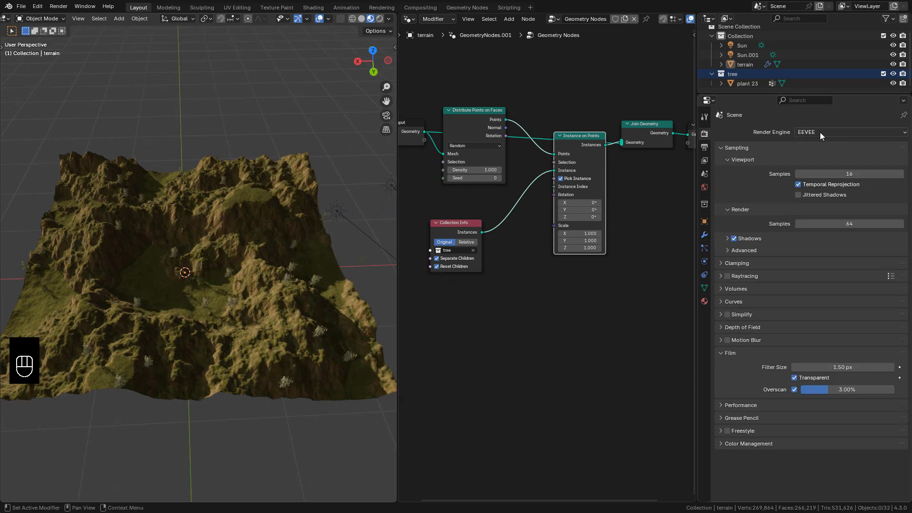
# - Switch the render engine to Cycles
pyautogui.click(820, 132)
pyautogui.click(823, 163)
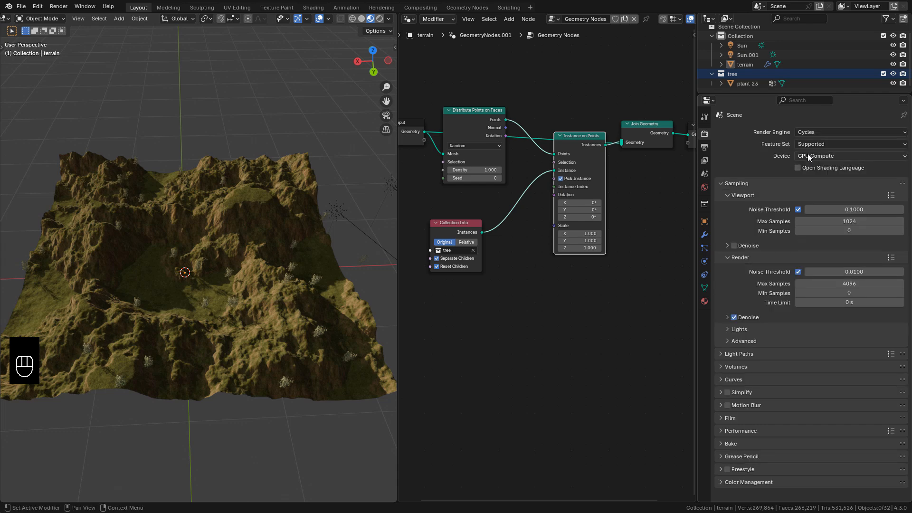
pyautogui.click(704, 187)
# - Light the world with a Sky Texture and preview it in rendered shading
pyautogui.click(796, 193)
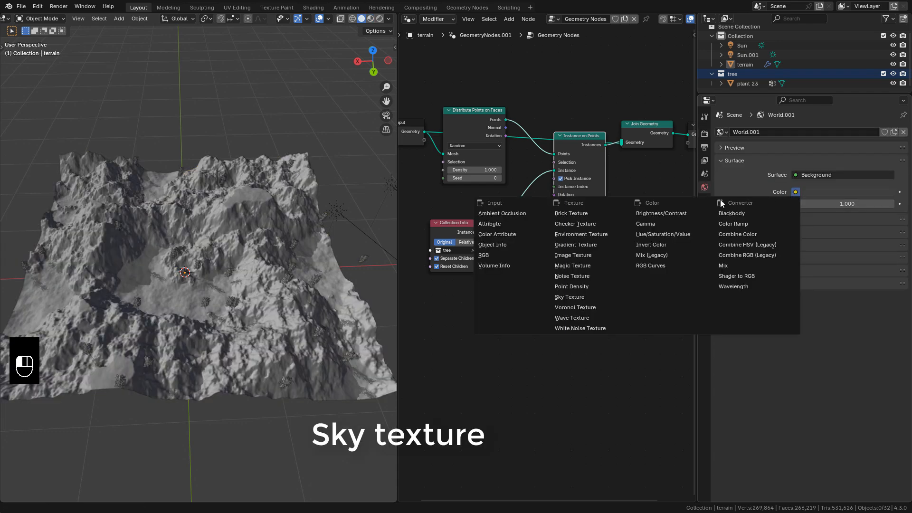
pyautogui.click(581, 297)
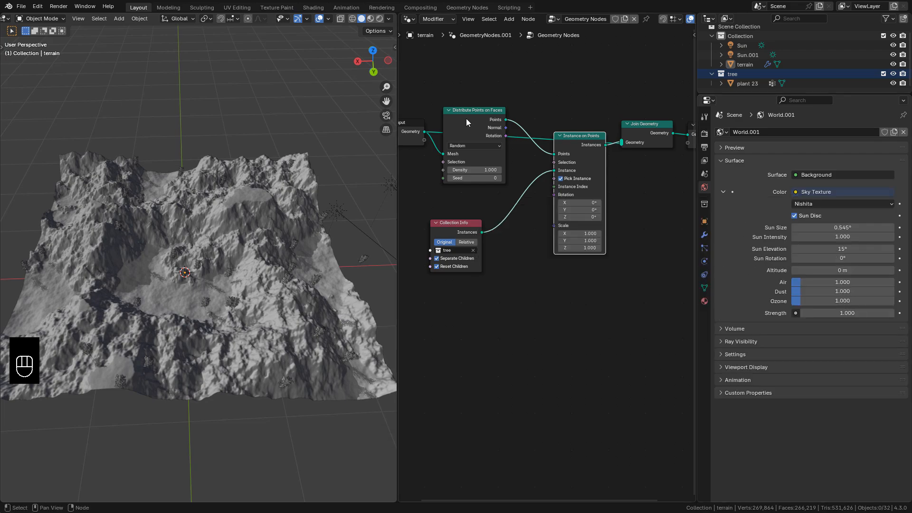
pyautogui.press('z')
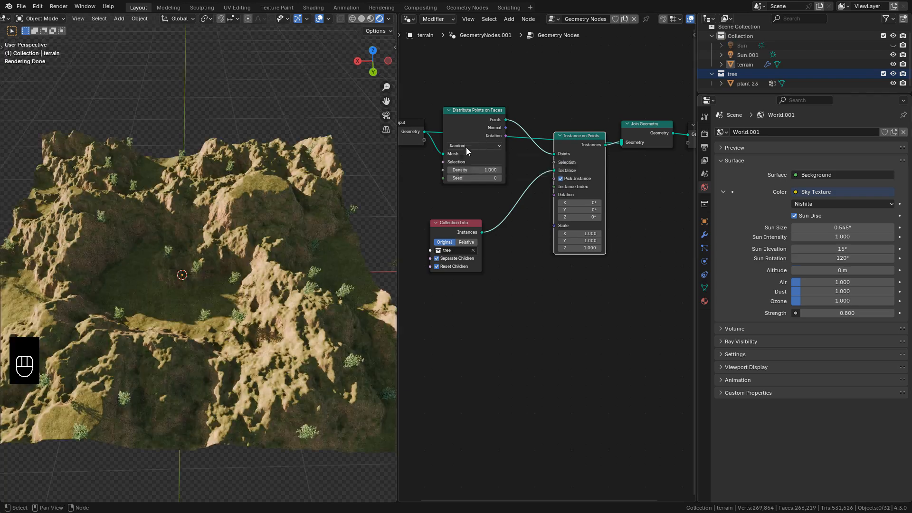
pyautogui.click(466, 146)
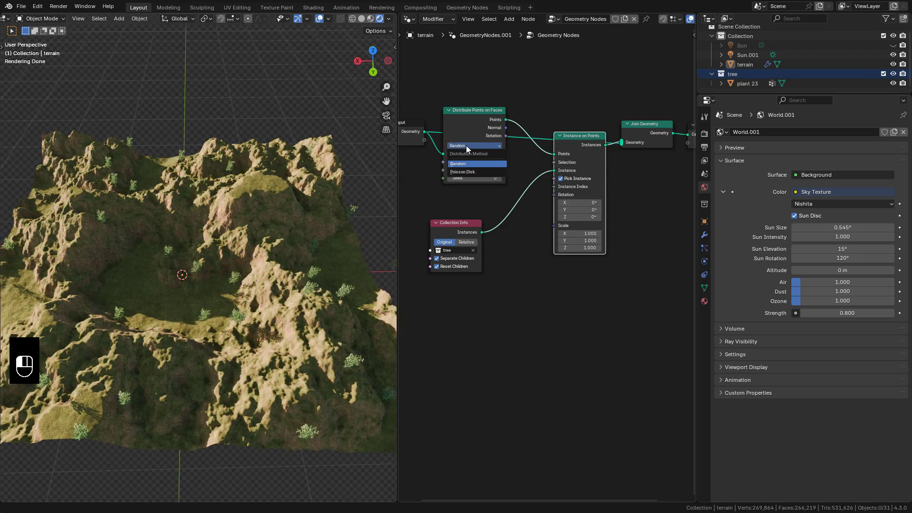
# - Distribute points with Poisson Disk and add a Random Value node
pyautogui.click(472, 172)
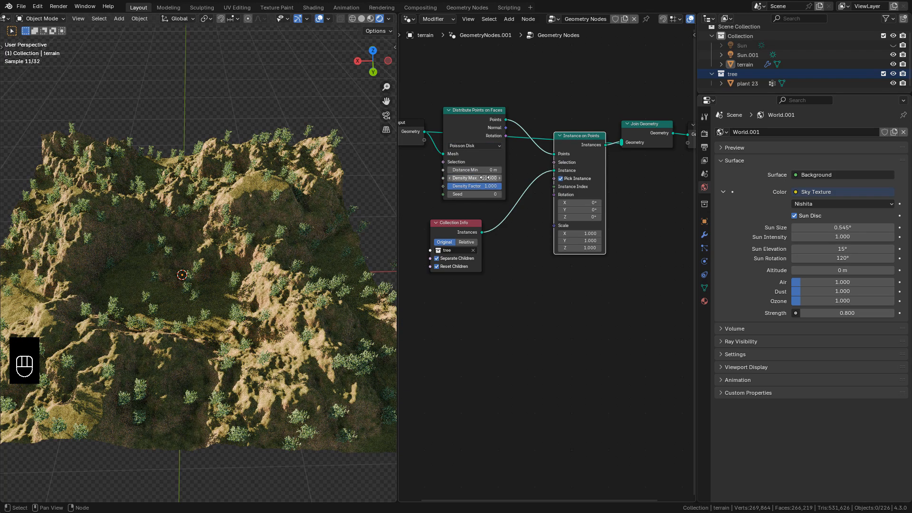
pyautogui.hotkey('shift', 'a')
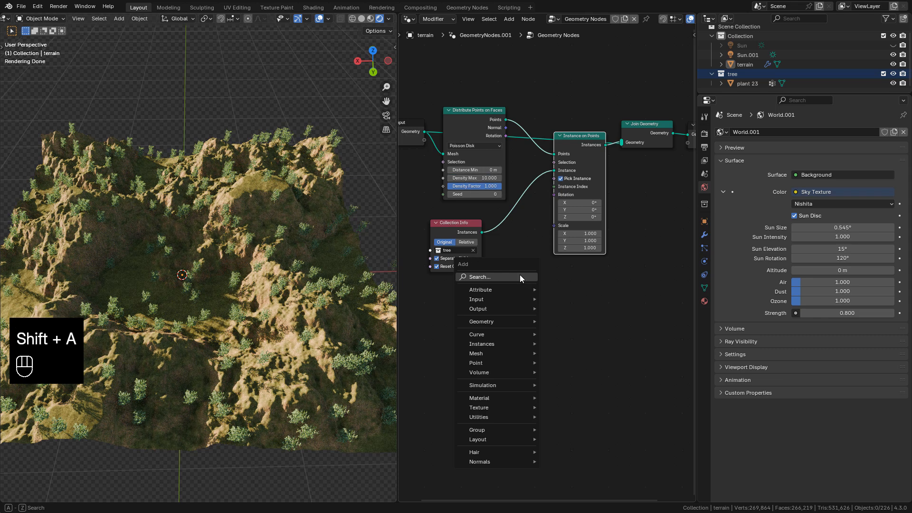
pyautogui.click(499, 276)
pyautogui.write('ra')
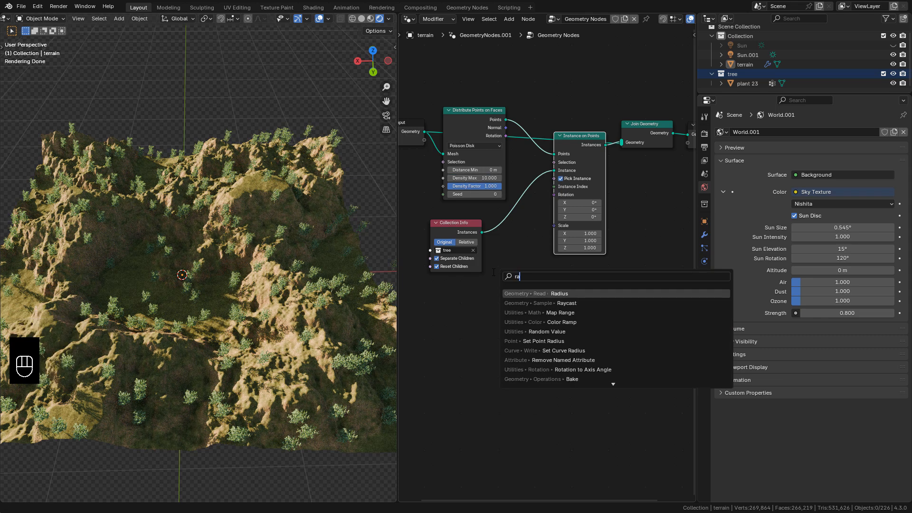
pyautogui.write('n')
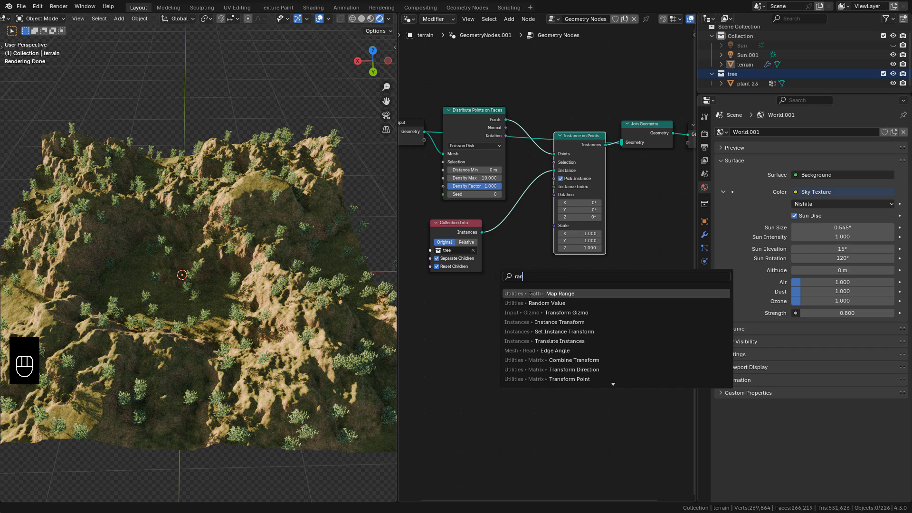
pyautogui.click(547, 303)
pyautogui.click(499, 306)
# - Drive each tree's scale with the random value, ranged 0.3 to 0.82
pyautogui.moveTo(525, 288); pyautogui.dragTo(555, 225)
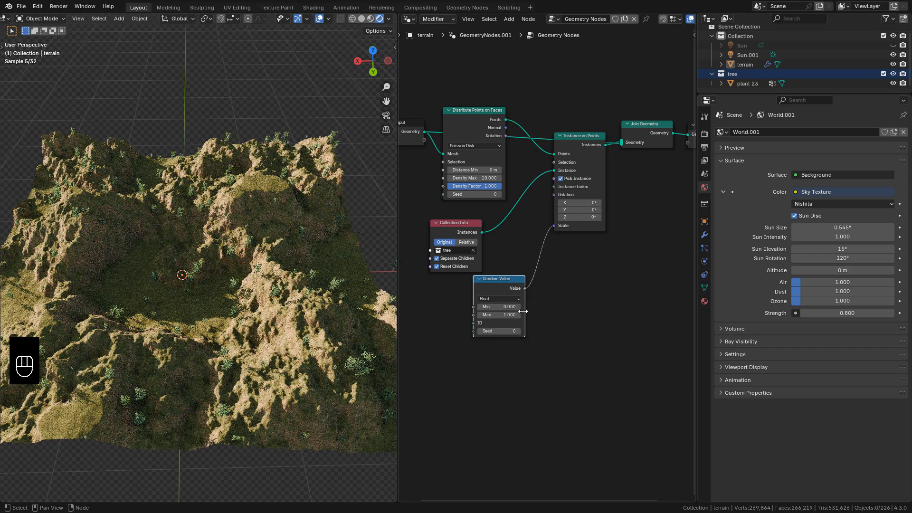
pyautogui.keyDown('shift'); pyautogui.moveTo(508, 307); pyautogui.dragTo(504, 314); pyautogui.keyUp('shift')
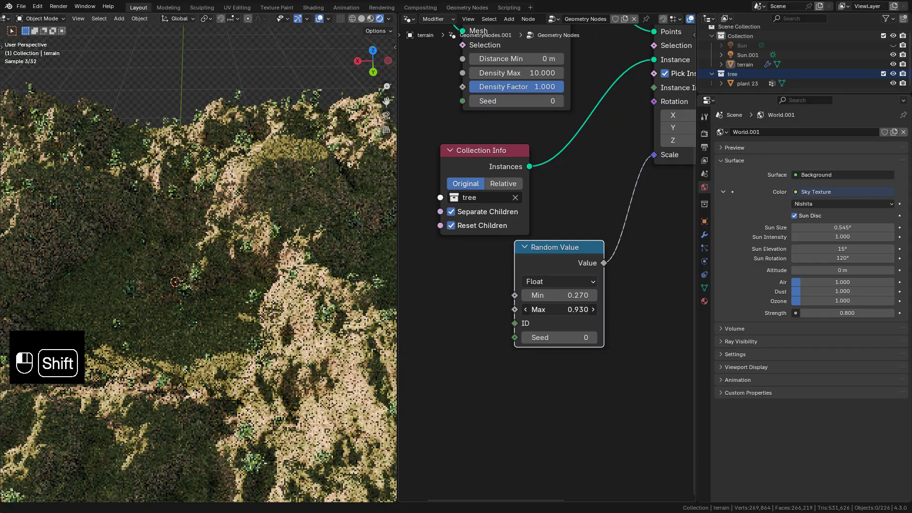
pyautogui.moveTo(577, 309)
pyautogui.keyDown('shift'); pyautogui.mouseDown()
pyautogui.moveTo(563, 309)
pyautogui.moveTo(578, 295)
pyautogui.mouseUp(); pyautogui.keyUp('shift')
pyautogui.scroll(-3, 570, 261)
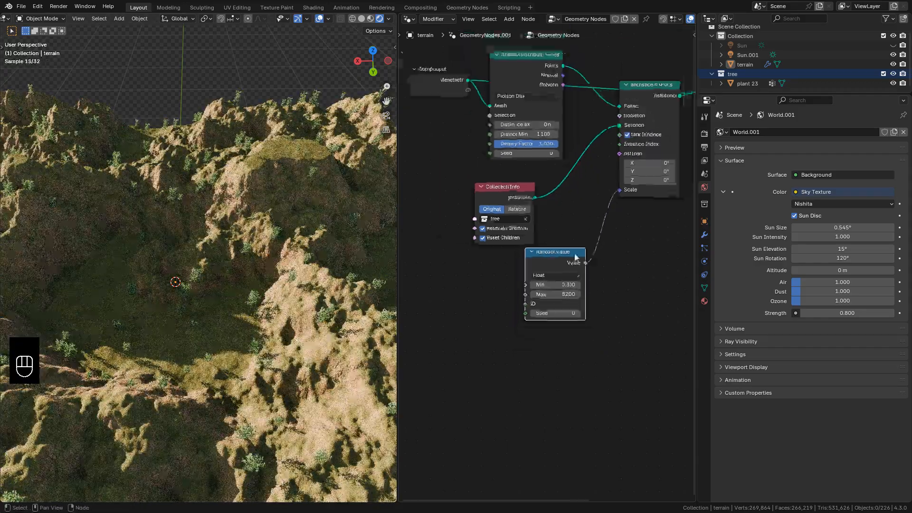
# - Duplicate the Random Value node as a vector and link it to Instance on Points Rotation
pyautogui.hotkey('shift', 'd')
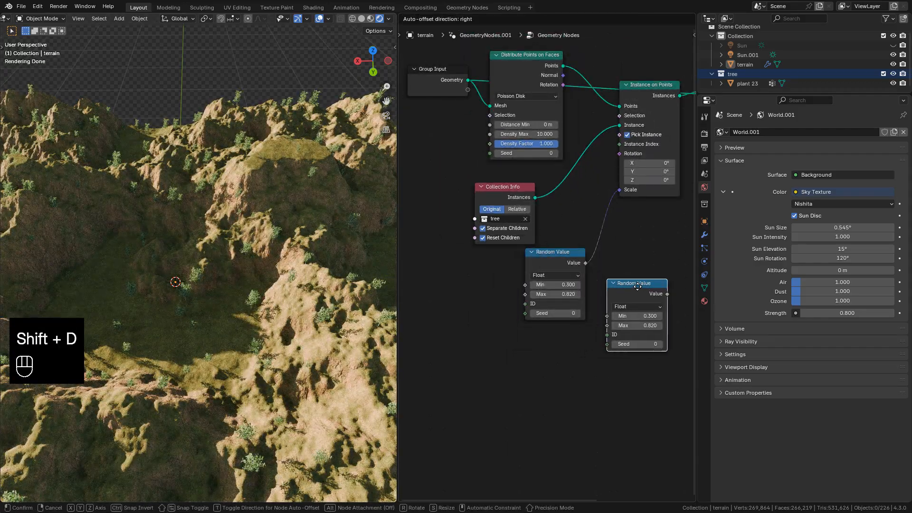
pyautogui.click(636, 285)
pyautogui.click(630, 306)
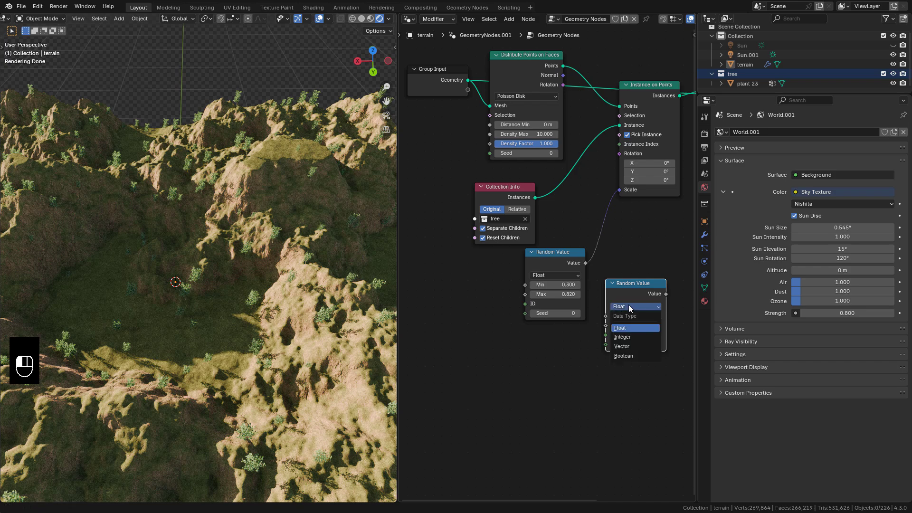
pyautogui.click(625, 347)
pyautogui.moveTo(665, 294); pyautogui.dragTo(618, 157)
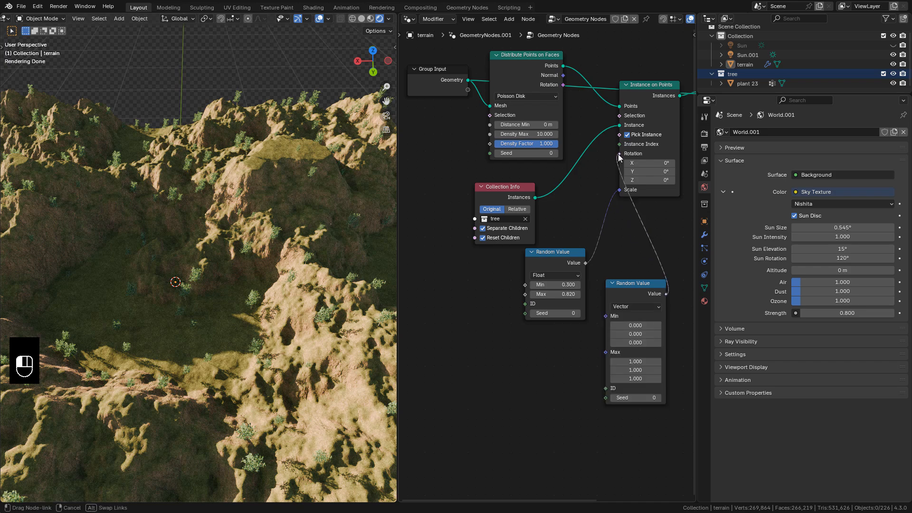
pyautogui.moveTo(634, 243); pyautogui.dragTo(620, 155)
# - Set the random rotation range to Min Z -60 and Max Z 120
pyautogui.doubleClick(634, 361)
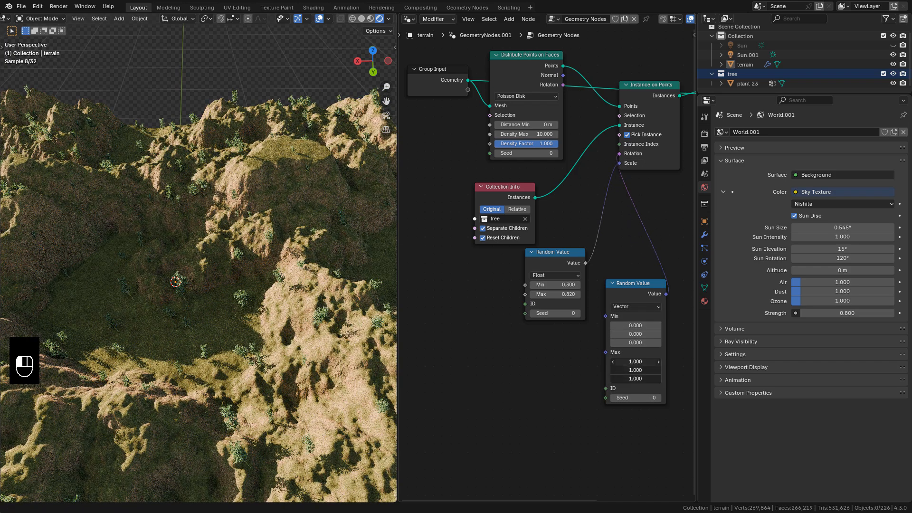
pyautogui.write('0')
pyautogui.press('Tab')
pyautogui.press('Tab')
pyautogui.write('120')
pyautogui.press('Return')
pyautogui.doubleClick(638, 343)
pyautogui.write('0')
pyautogui.press('Return')
# - Raise the maximum tree density to 100 in Distribute Points on Faces
pyautogui.moveTo(571, 214); pyautogui.dragTo(584, 254, button='middle')
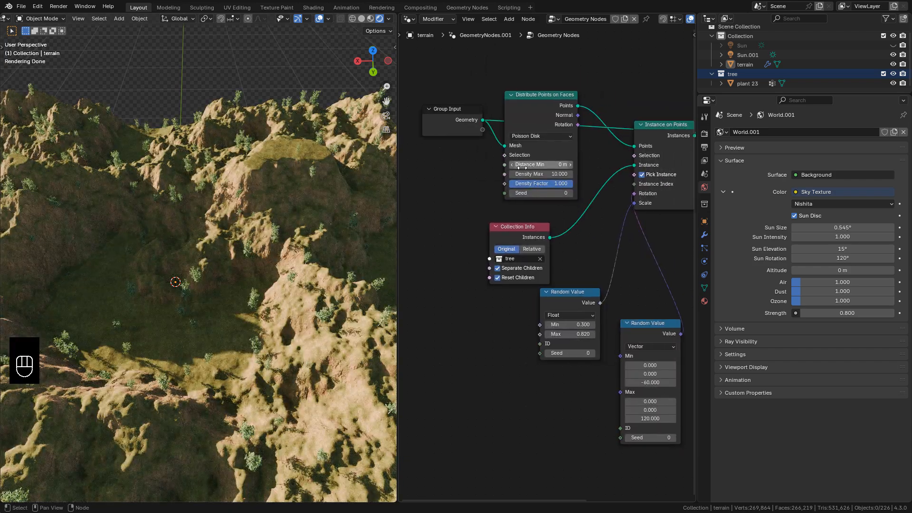
pyautogui.doubleClick(540, 174)
pyautogui.write('100')
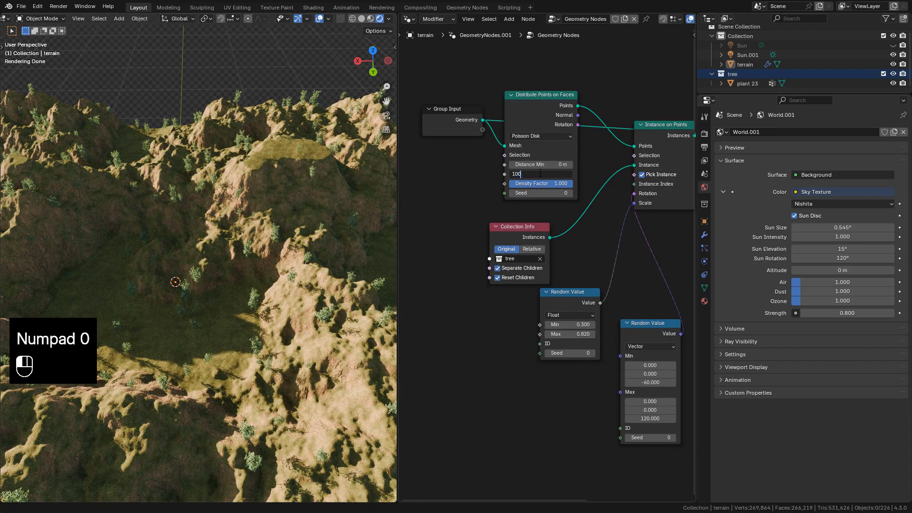
pyautogui.press('Return')
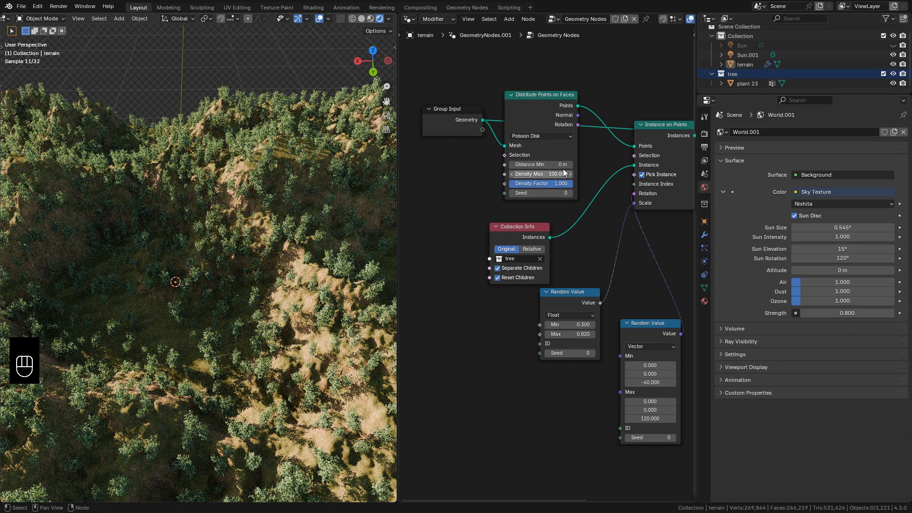
pyautogui.scroll(-3, 509, 228)
# - Add a Normal node and a Compare node near the point distribution
pyautogui.hotkey('shift', 'a')
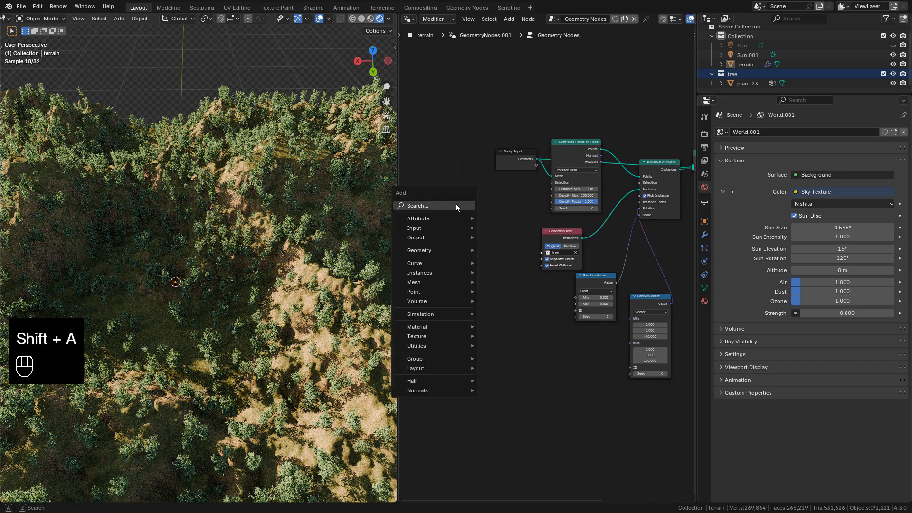
pyautogui.write('no')
pyautogui.press('Return')
pyautogui.click(446, 200)
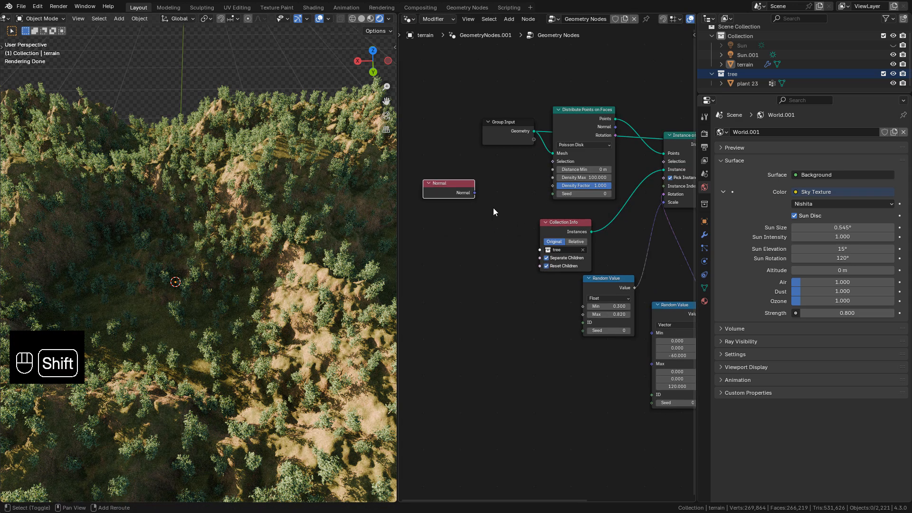
pyautogui.hotkey('shift', 'a')
pyautogui.click(493, 208)
pyautogui.write('com')
pyautogui.press('Return')
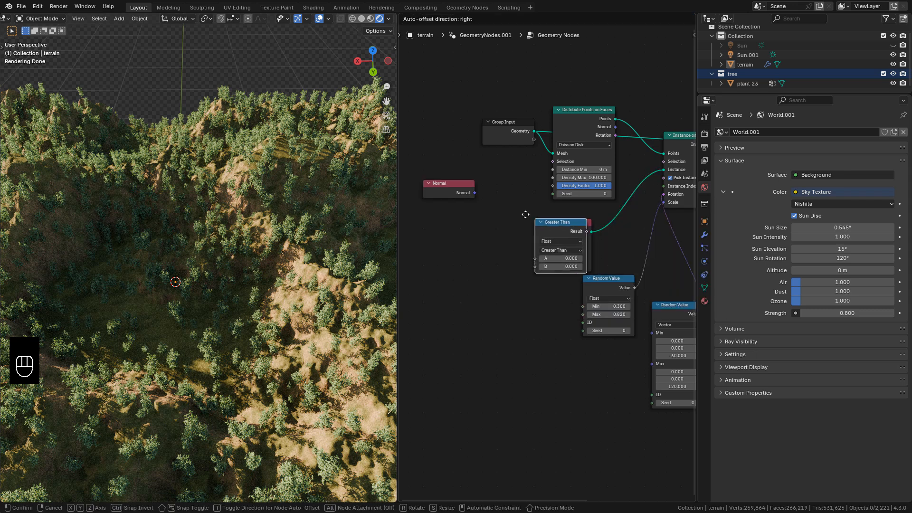
pyautogui.click(482, 187)
# - Set Compare to Vector input, Direction mode and Less Than or Equal operation
pyautogui.click(495, 205)
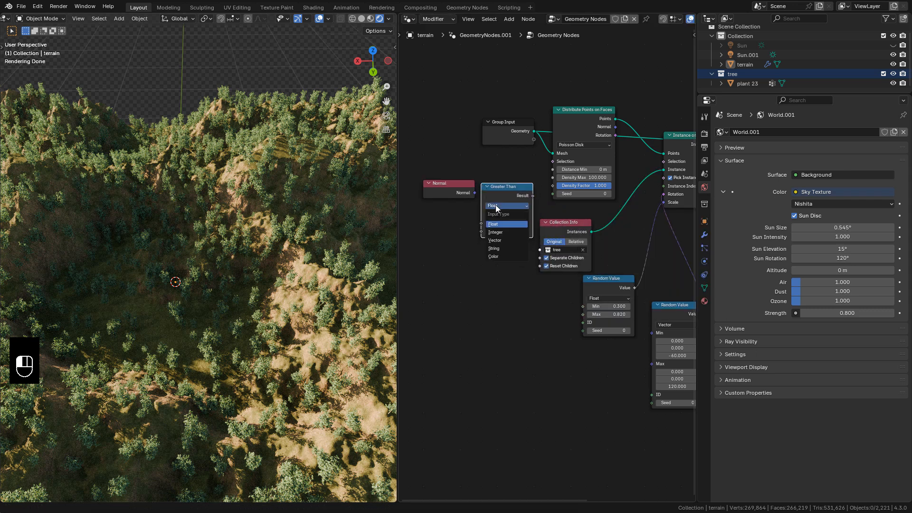
pyautogui.click(502, 240)
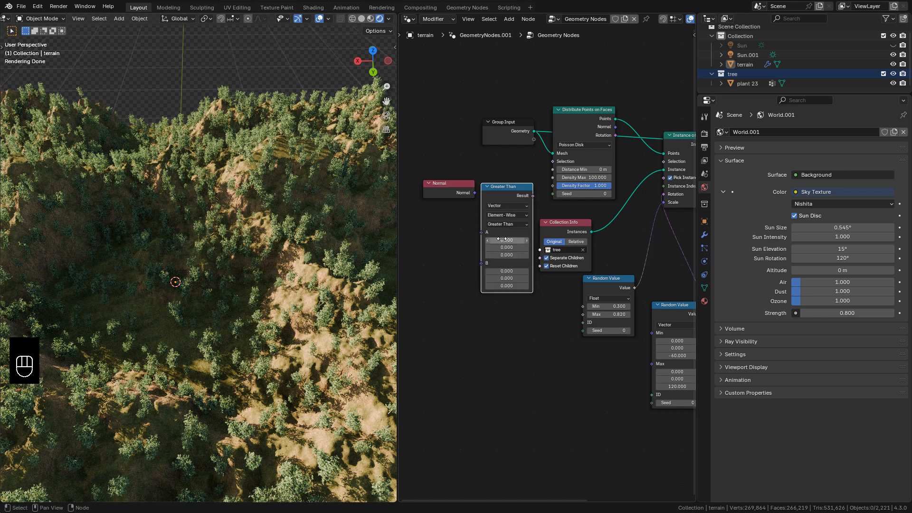
pyautogui.click(502, 214)
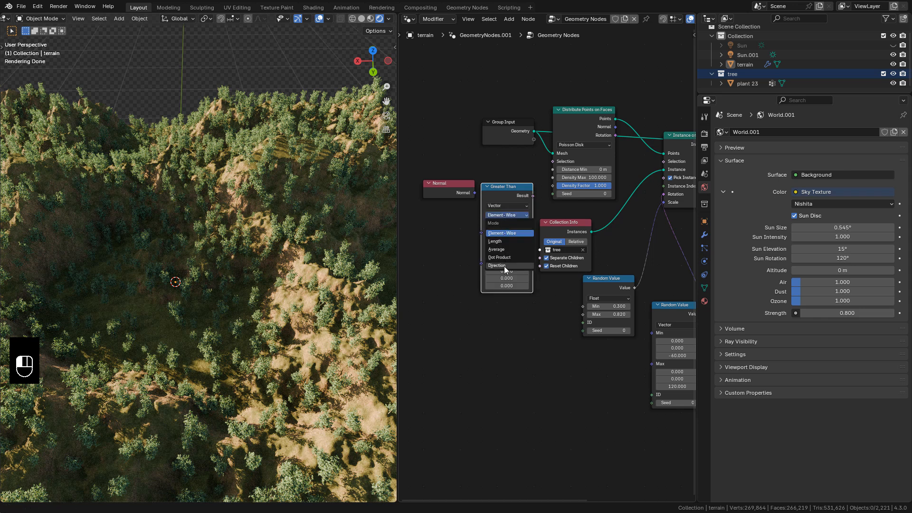
pyautogui.click(504, 265)
pyautogui.click(503, 225)
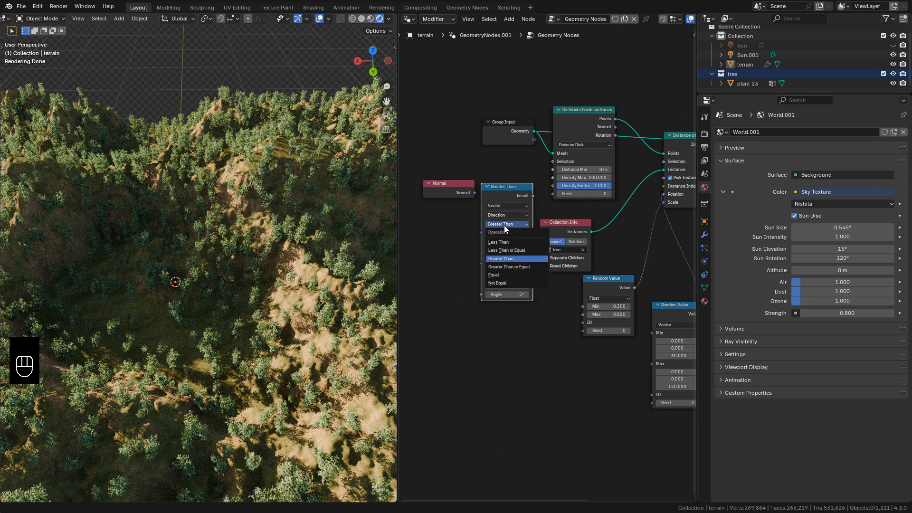
pyautogui.click(507, 250)
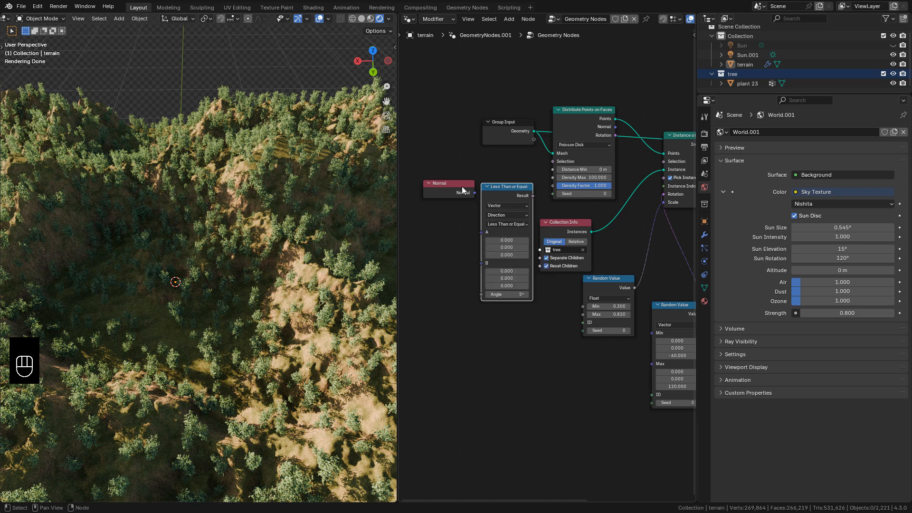
# - Feed Normal into the comparison and its Result into the point Selection
pyautogui.moveTo(462, 190)
pyautogui.mouseDown()
pyautogui.moveTo(449, 201)
pyautogui.moveTo(478, 245)
pyautogui.moveTo(482, 234)
pyautogui.mouseUp()
pyautogui.moveTo(533, 195)
pyautogui.mouseDown()
pyautogui.moveTo(543, 161)
pyautogui.moveTo(552, 161)
pyautogui.mouseUp()
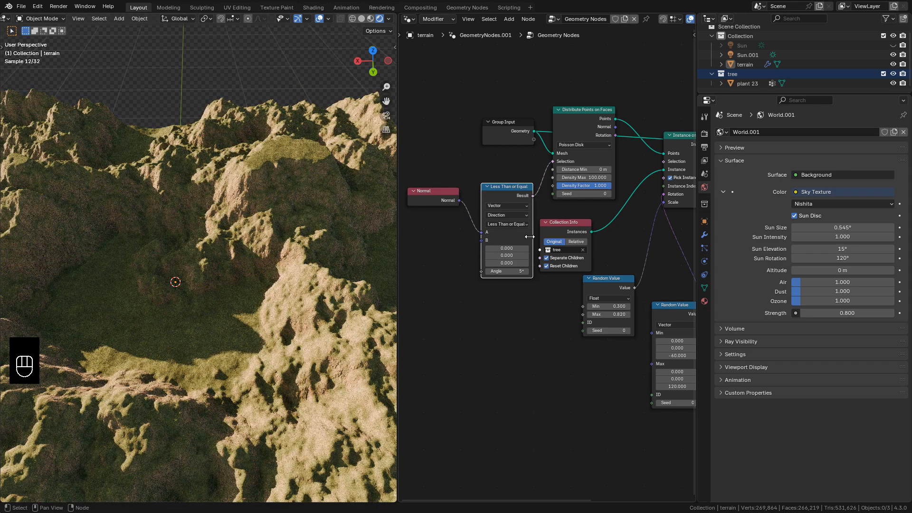
# - Set Compare B Z to 1 and Angle to 45°, then view through the scene camera
pyautogui.doubleClick(507, 263)
pyautogui.write('1')
pyautogui.press('Return')
pyautogui.write('45')
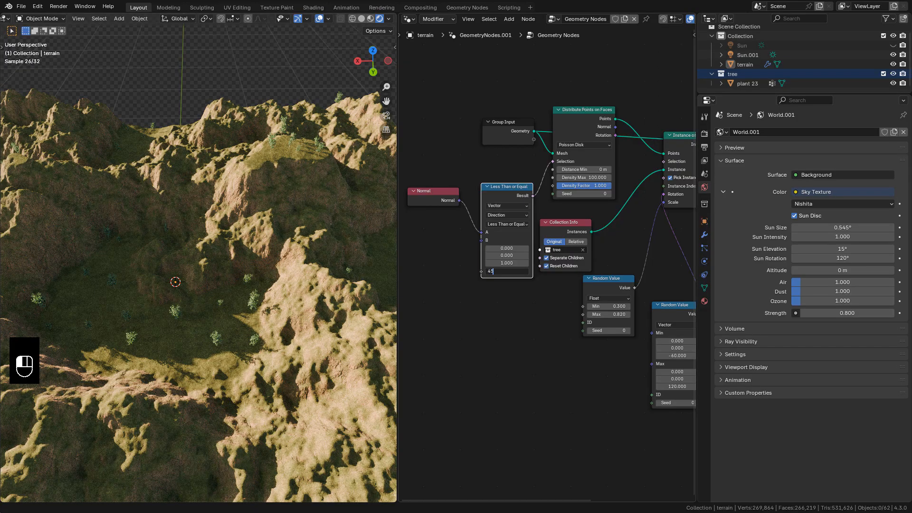
pyautogui.press('Return')
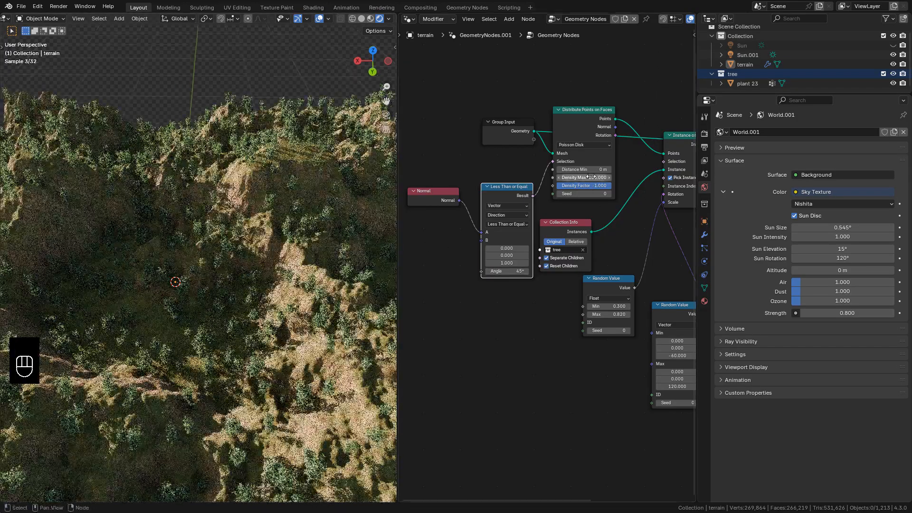
pyautogui.press('KP_0')
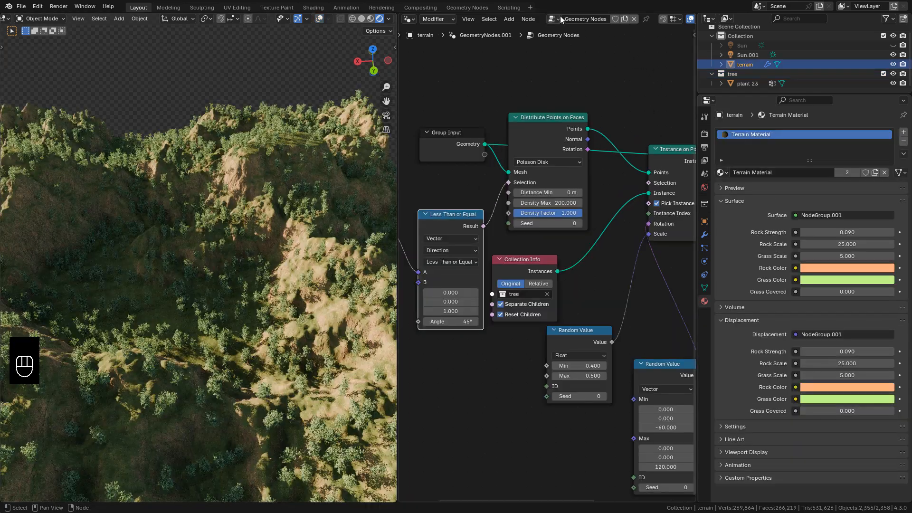
# - Switch to the Geometry Nodes Terrain tree, change the seed and enable Terraces at 1
pyautogui.click(554, 19)
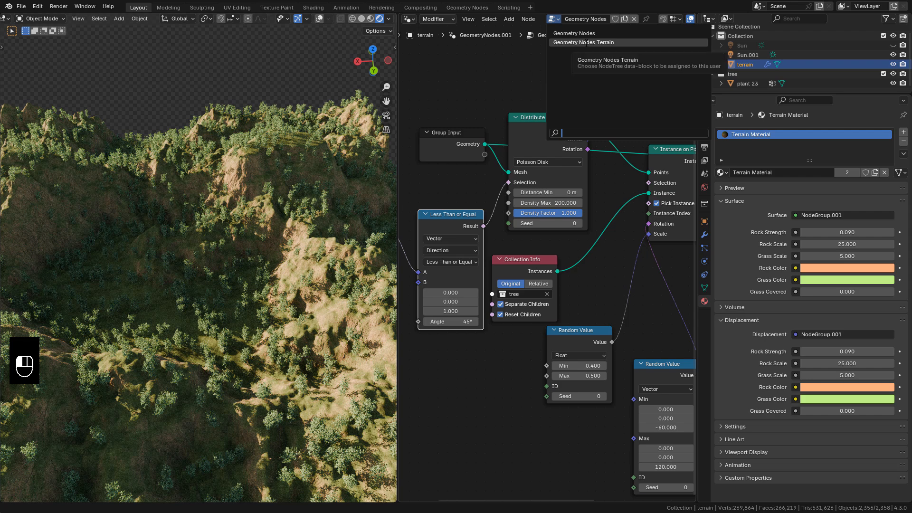
pyautogui.click(607, 42)
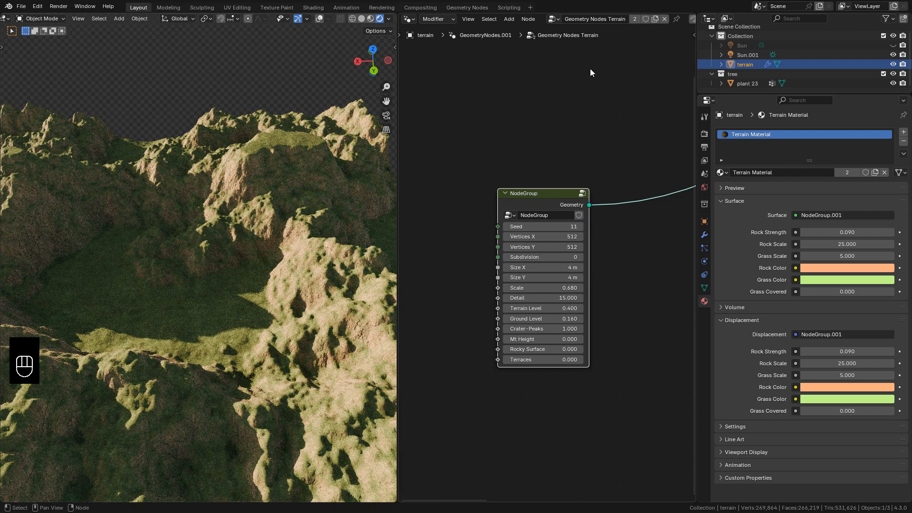
pyautogui.click(574, 227)
pyautogui.doubleClick(570, 360)
pyautogui.write('1.000')
# - Lower Ground Level to -1.29, undo the stray change and set Subdivision to 1
pyautogui.click(577, 258)
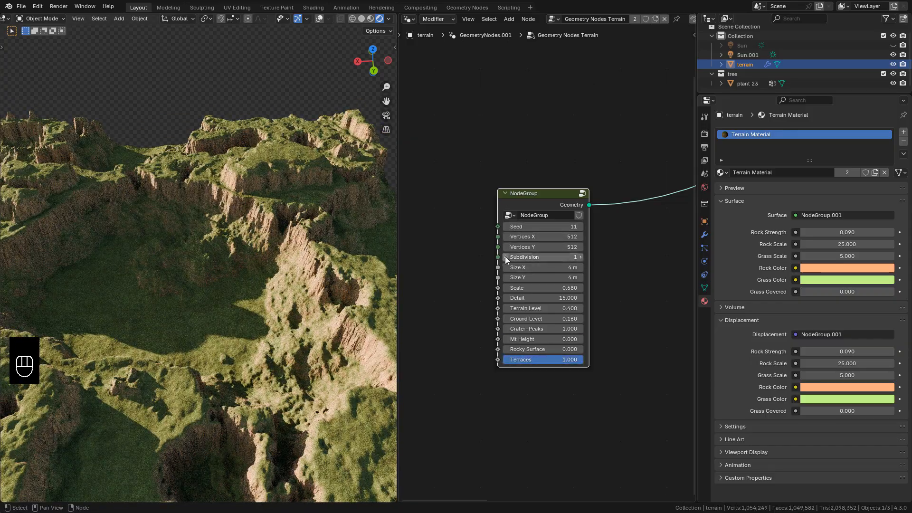
pyautogui.moveTo(562, 319)
pyautogui.keyDown('shift'); pyautogui.mouseDown()
pyautogui.moveTo(541, 318)
pyautogui.moveTo(570, 328)
pyautogui.mouseUp(); pyautogui.keyUp('shift')
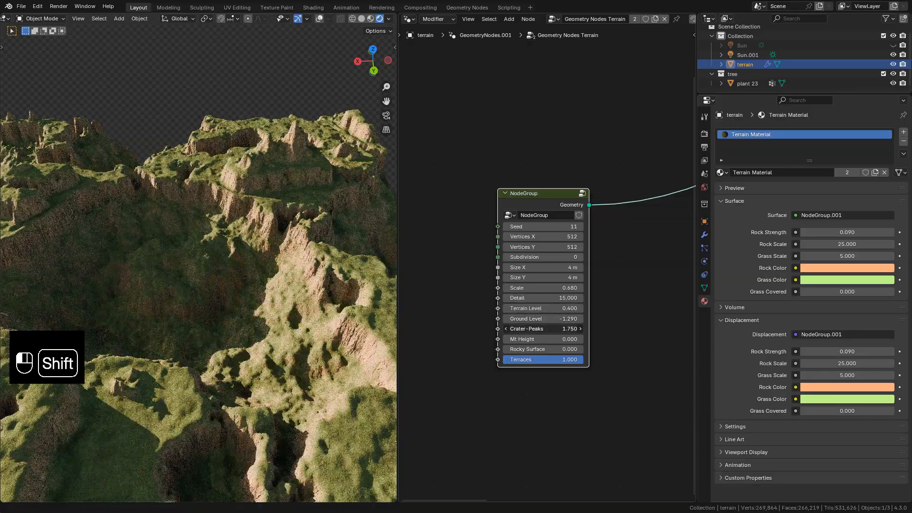
pyautogui.hotkey('ctrl', 'z')
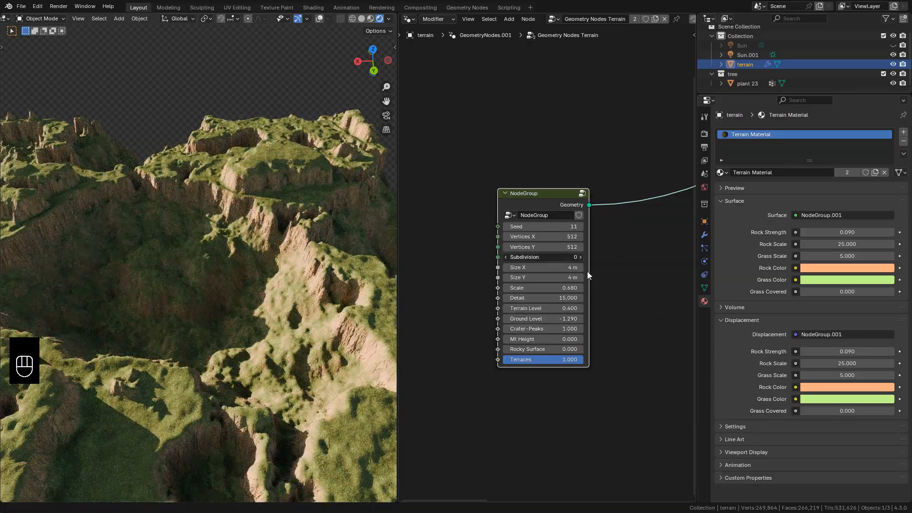
pyautogui.click(577, 256)
pyautogui.click(553, 19)
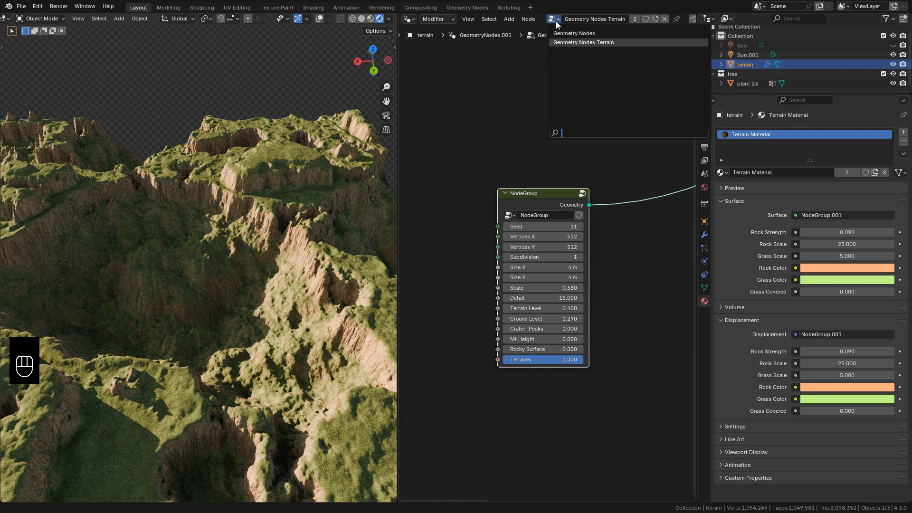
# - Pick the tree-scattering Geometry Nodes tree from the node tree browse list
pyautogui.click(582, 33)
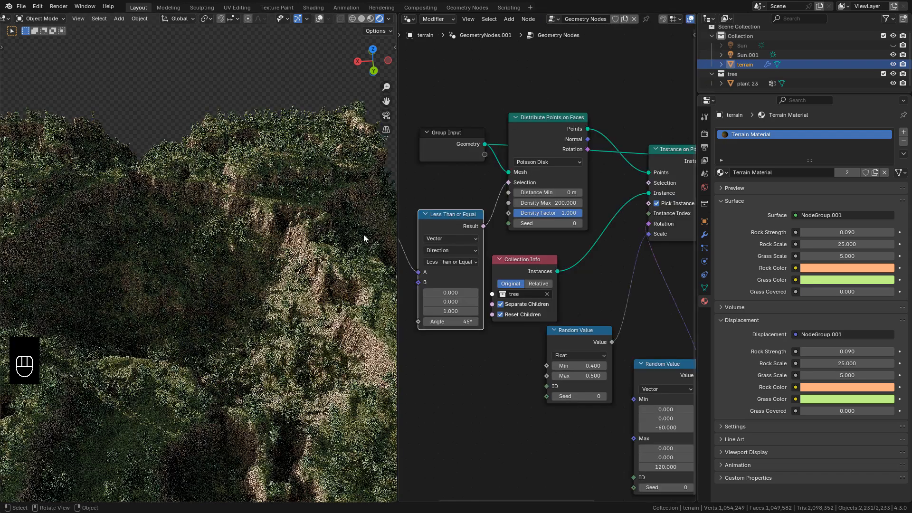